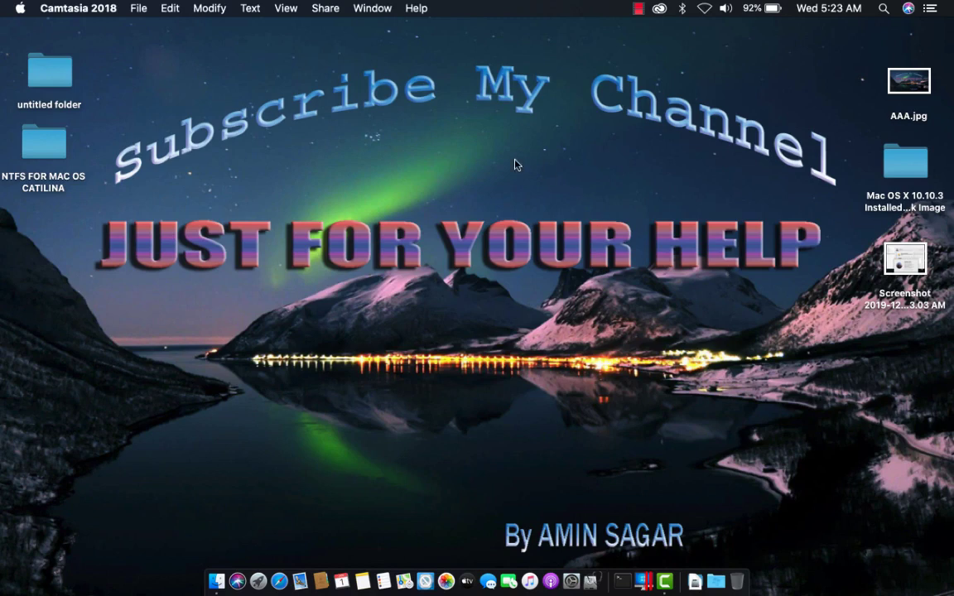
- Open System Preferences, launch Disk Utility and select the external 62 GB volume disk3s1
left_click(21, 8)
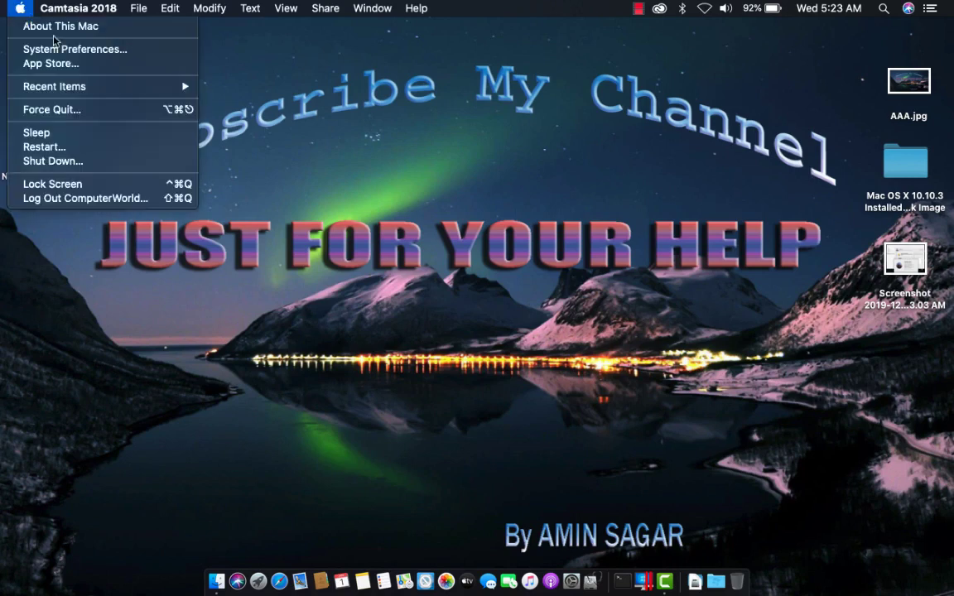
left_click(79, 48)
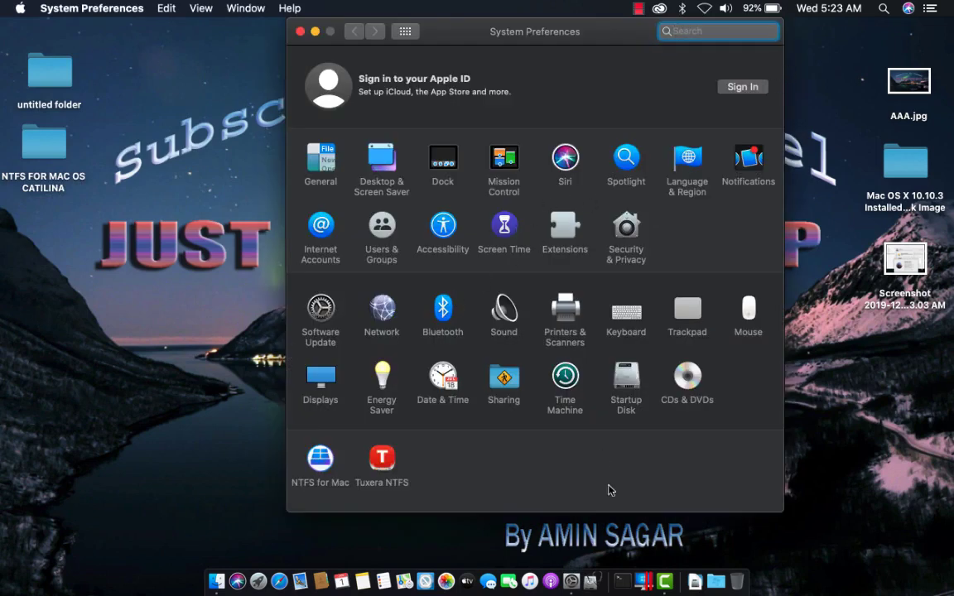
left_click(596, 575)
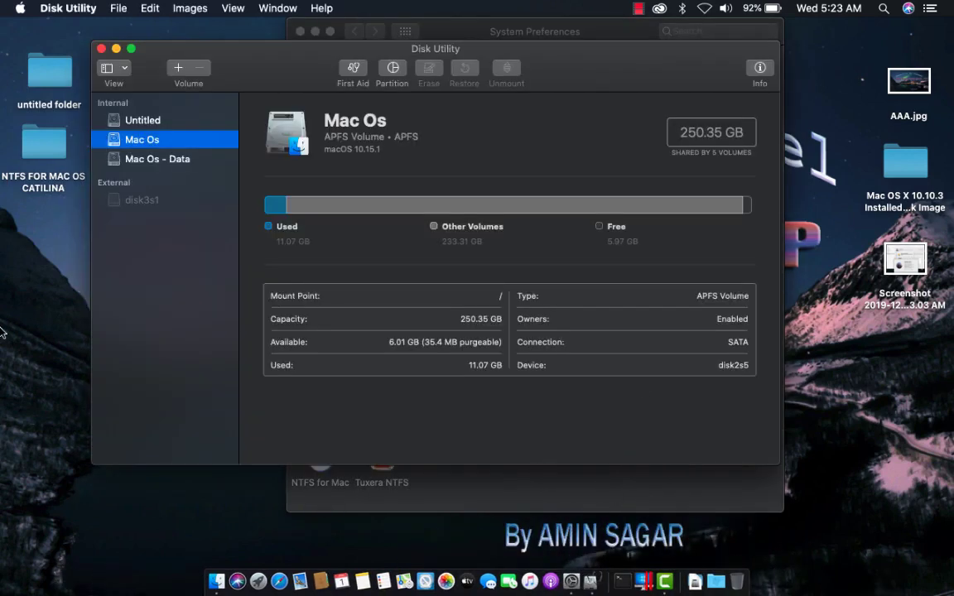
left_click(142, 201)
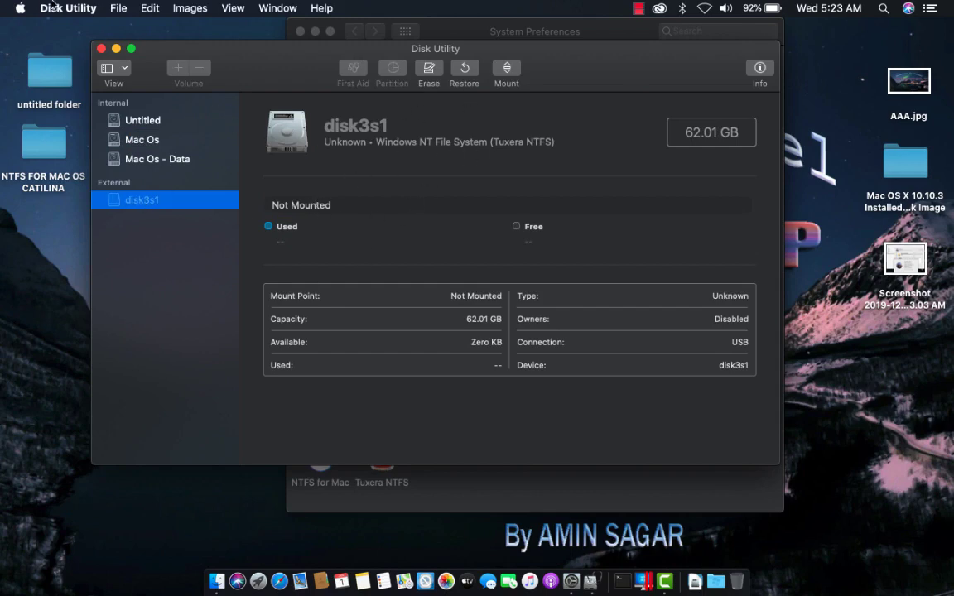
left_click(22, 9)
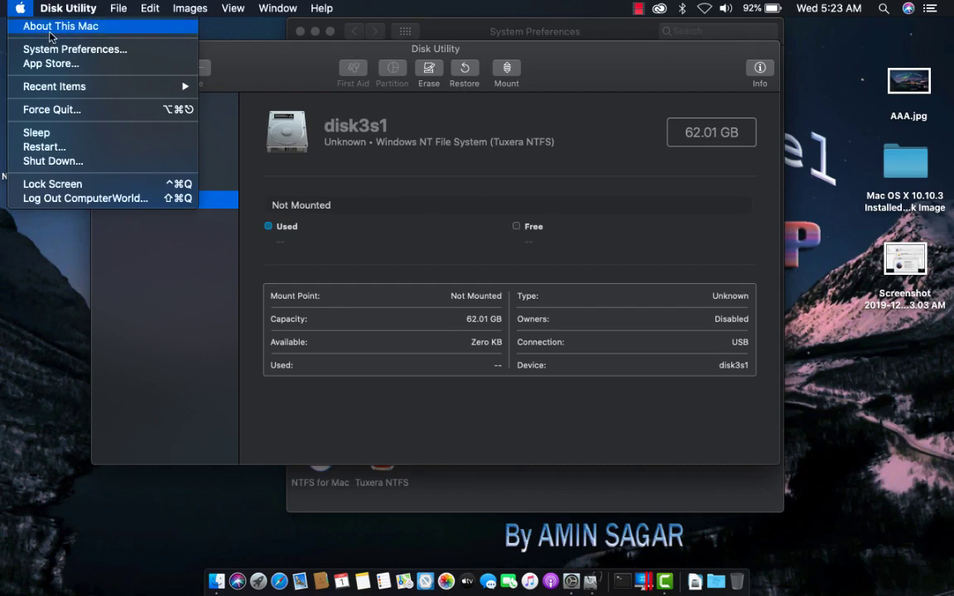
left_click(49, 36)
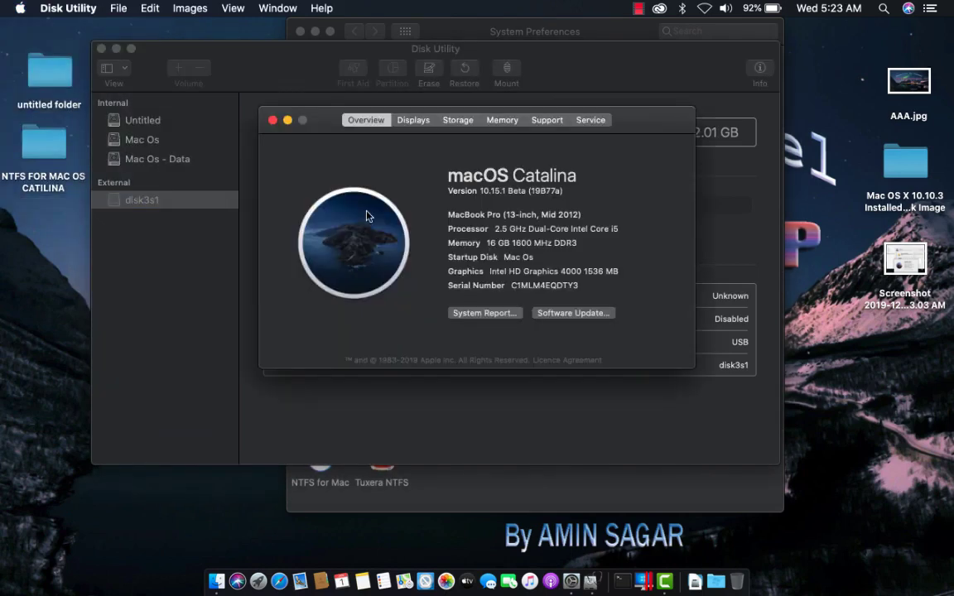
mouse_move(670, 130)
left_mouse_down()
mouse_move(614, 281)
mouse_move(746, 210)
mouse_move(541, 301)
mouse_move(935, 57)
left_mouse_up()
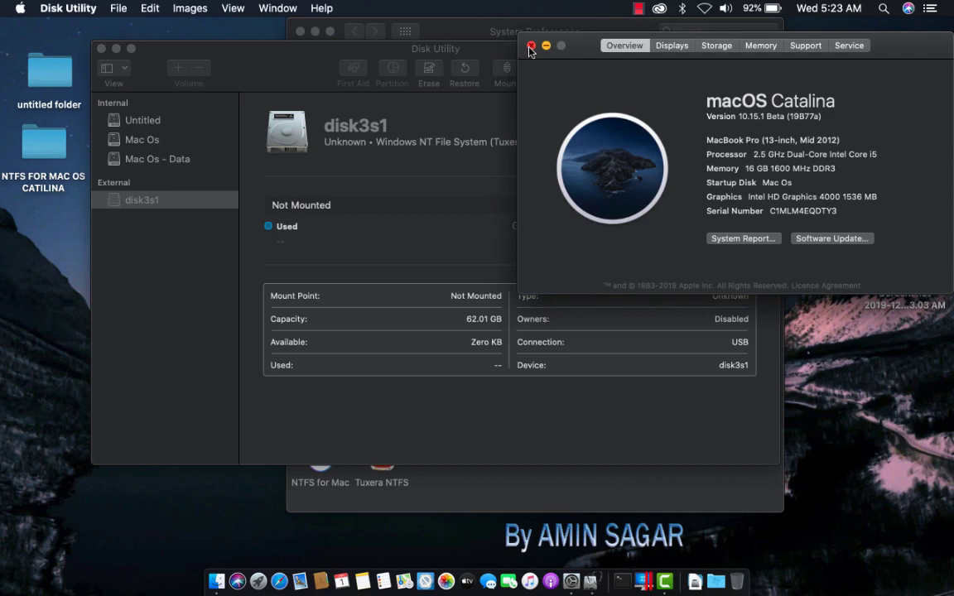
left_click(531, 47)
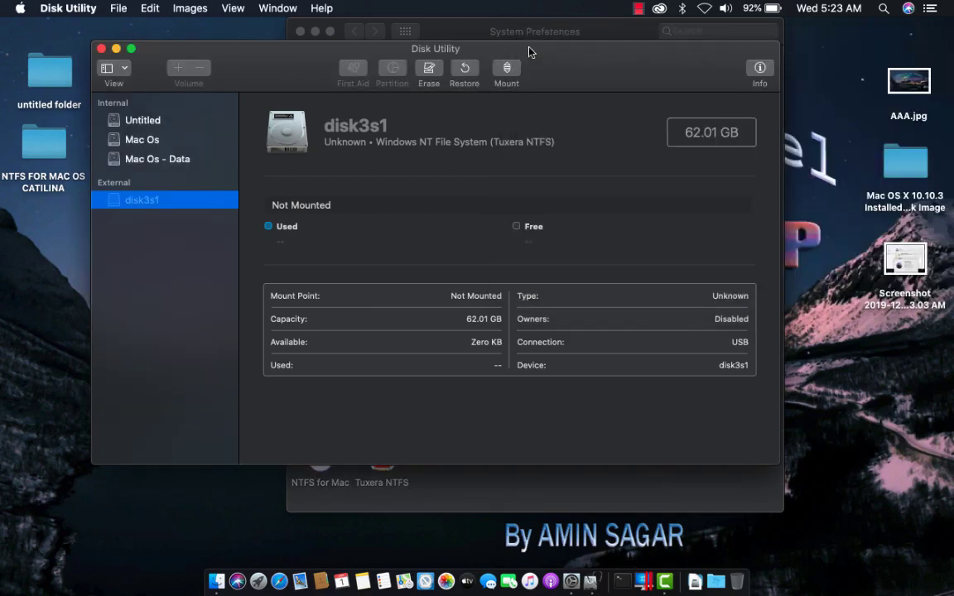
- Try mounting disk3s1, dismiss error 49244 and the NTFS for Mac notification, then close Disk Utility
right_click(183, 208)
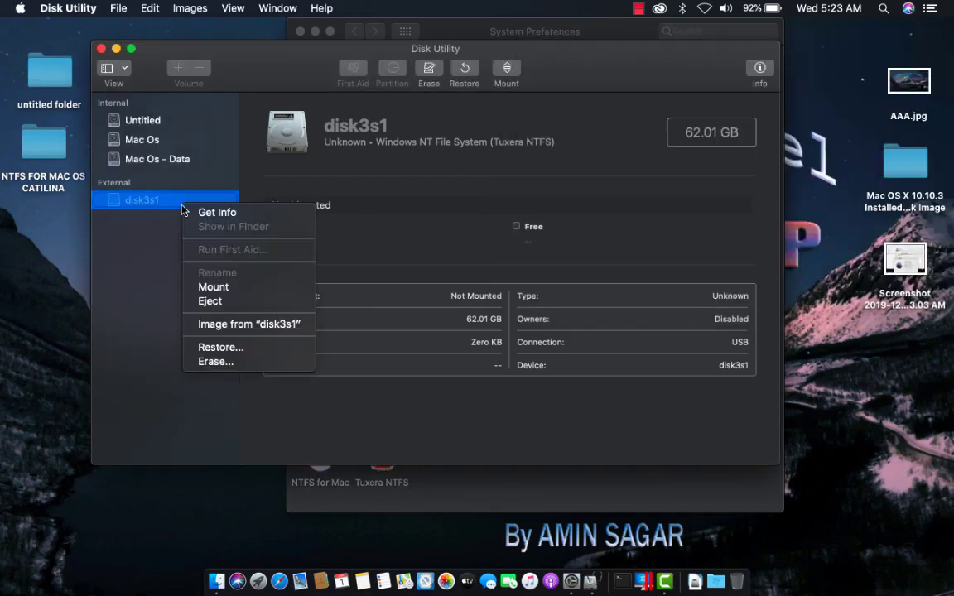
left_click(237, 290)
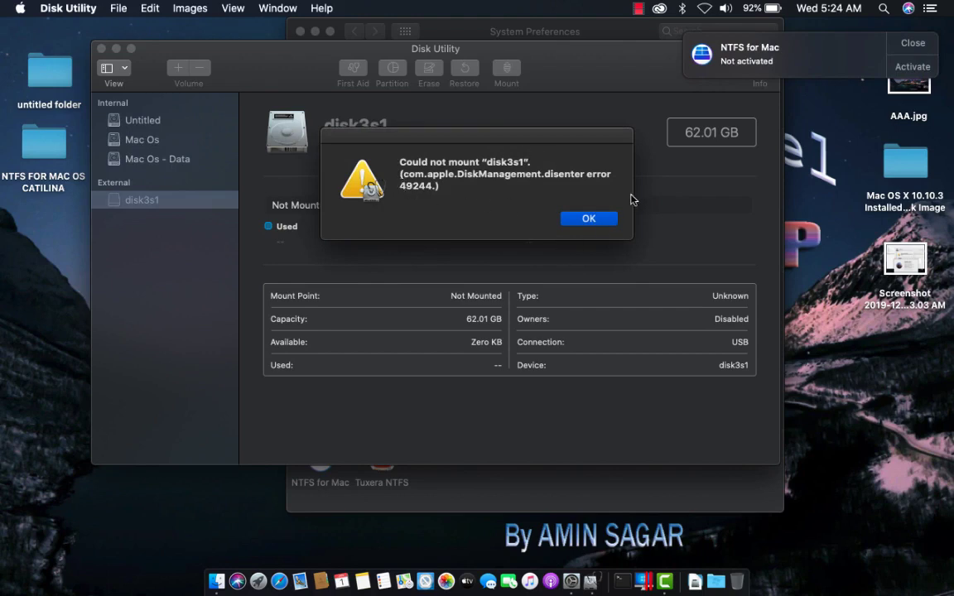
left_click(602, 219)
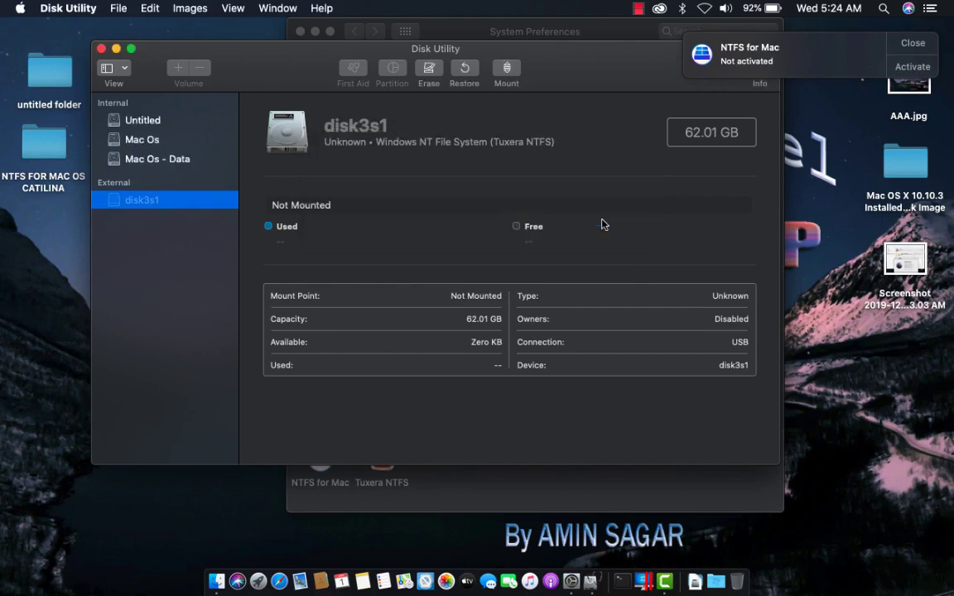
left_click(910, 44)
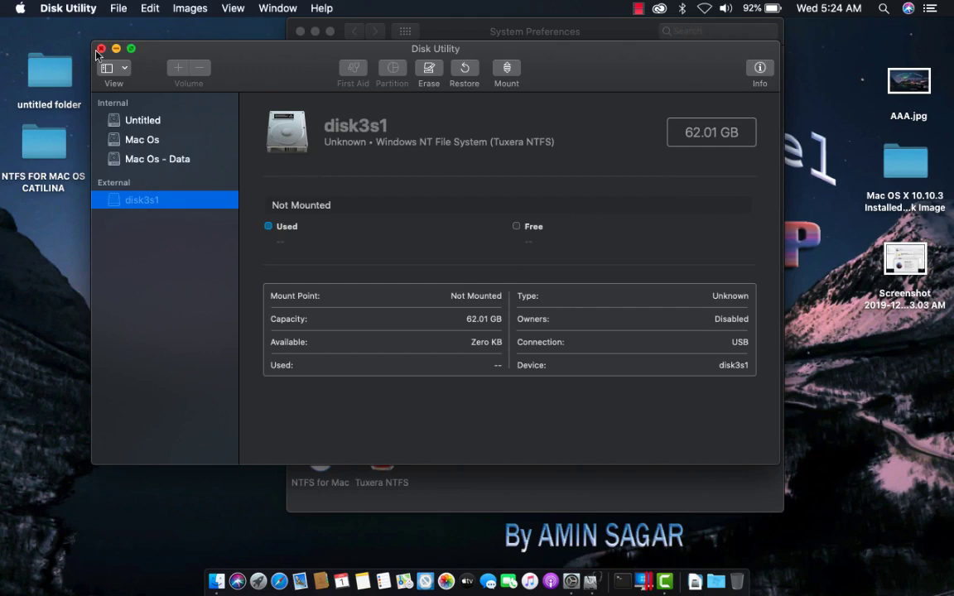
left_click(100, 49)
- Close System Preferences and open the NTFS FOR MAC OS CATILINA folder on the desktop
left_click(299, 30)
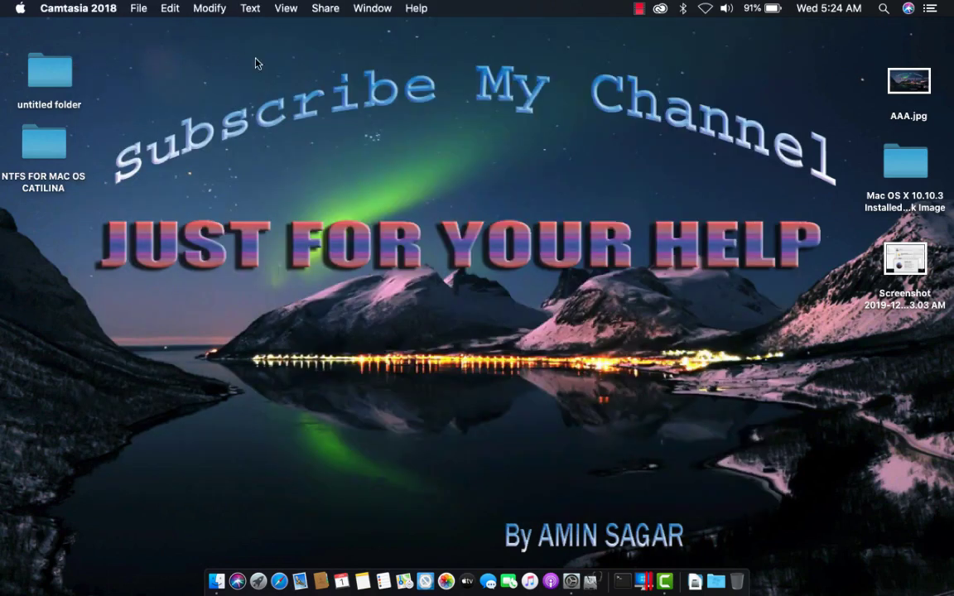
left_click(31, 157)
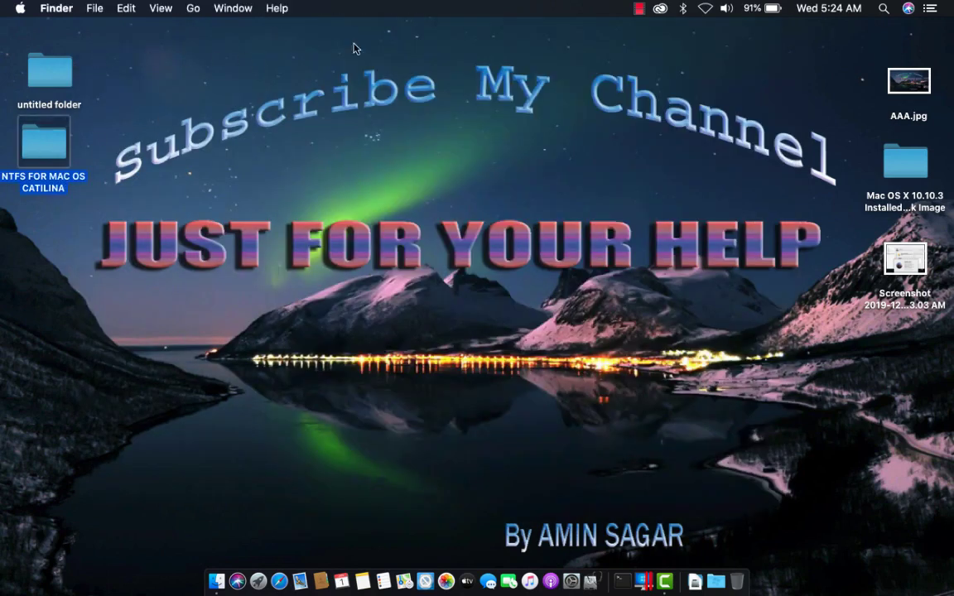
double_click(41, 177)
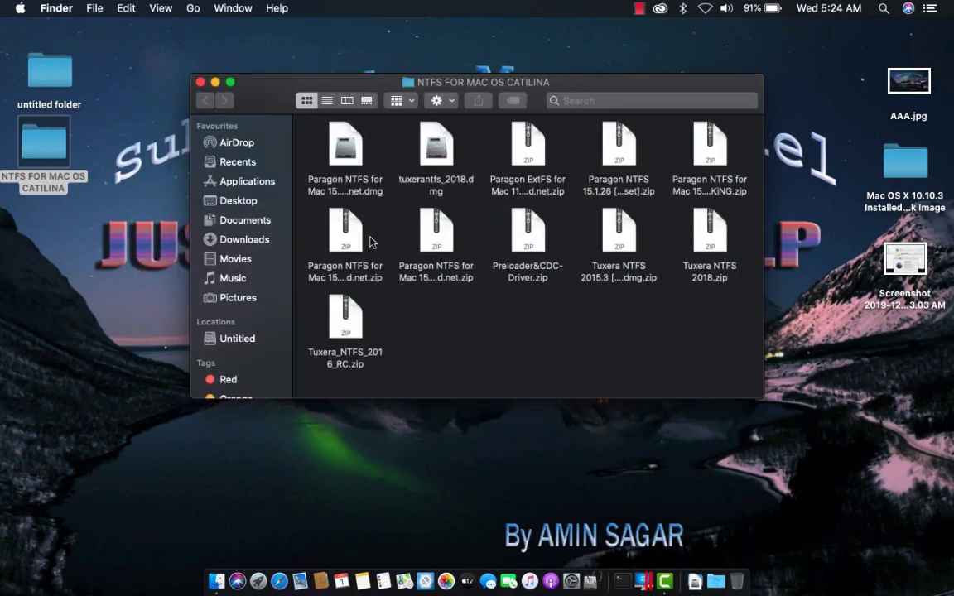
left_click(638, 9)
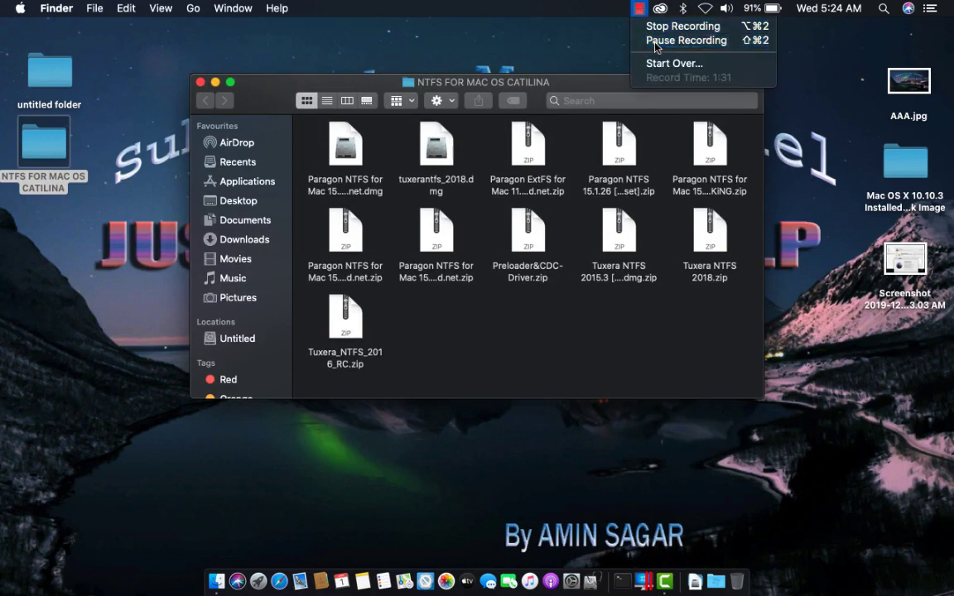
left_click(655, 43)
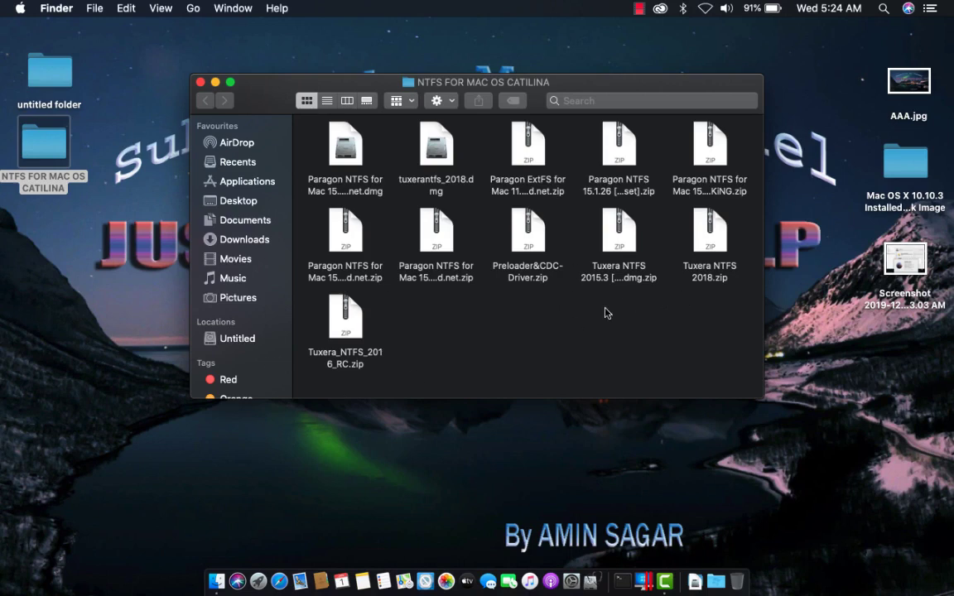
- Unpack Tuxera NTFS 2018.zip, mount tuxerantfs_2018.dmg, browse its Extra folder, then close those windows
left_click(717, 261)
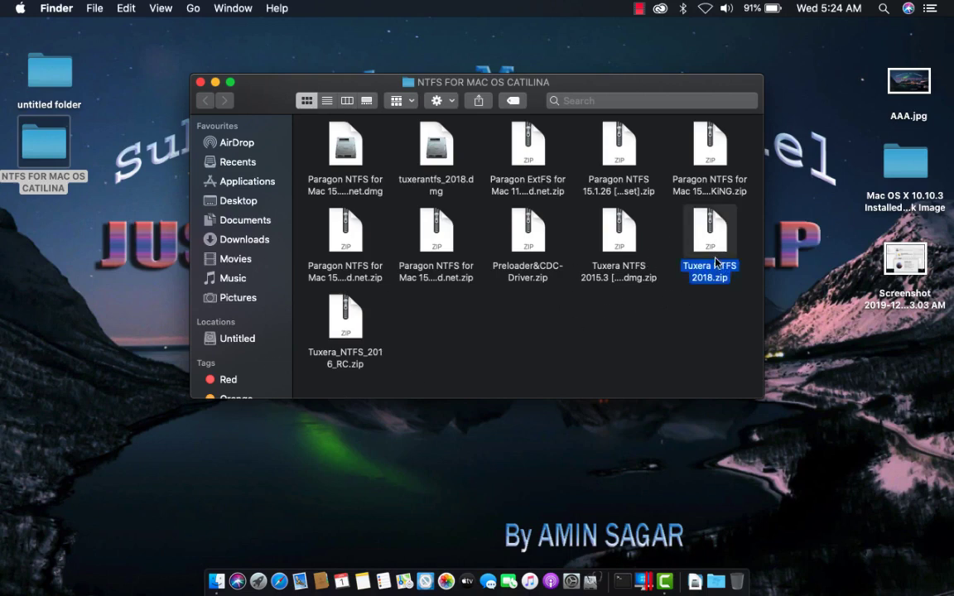
double_click(714, 243)
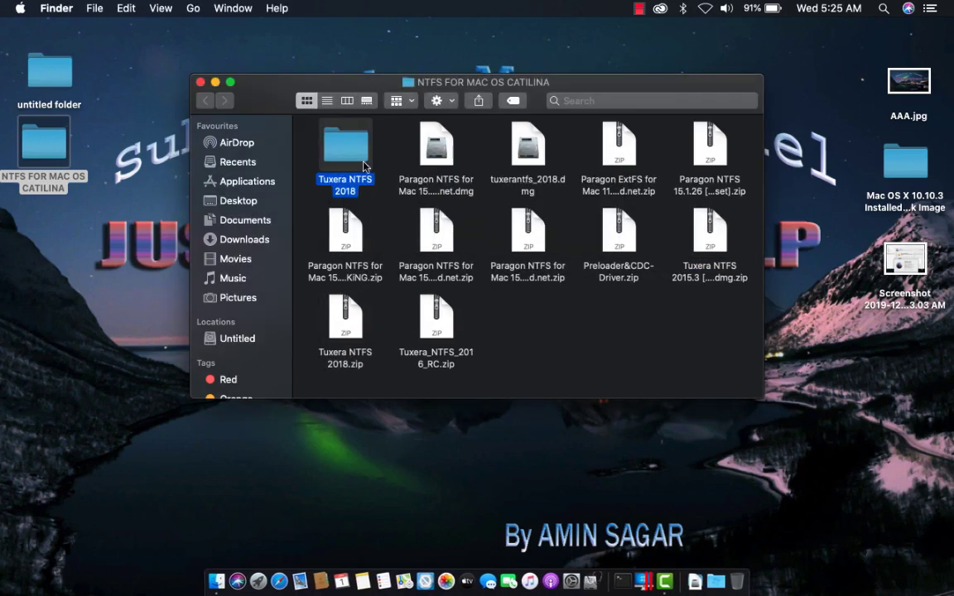
double_click(356, 151)
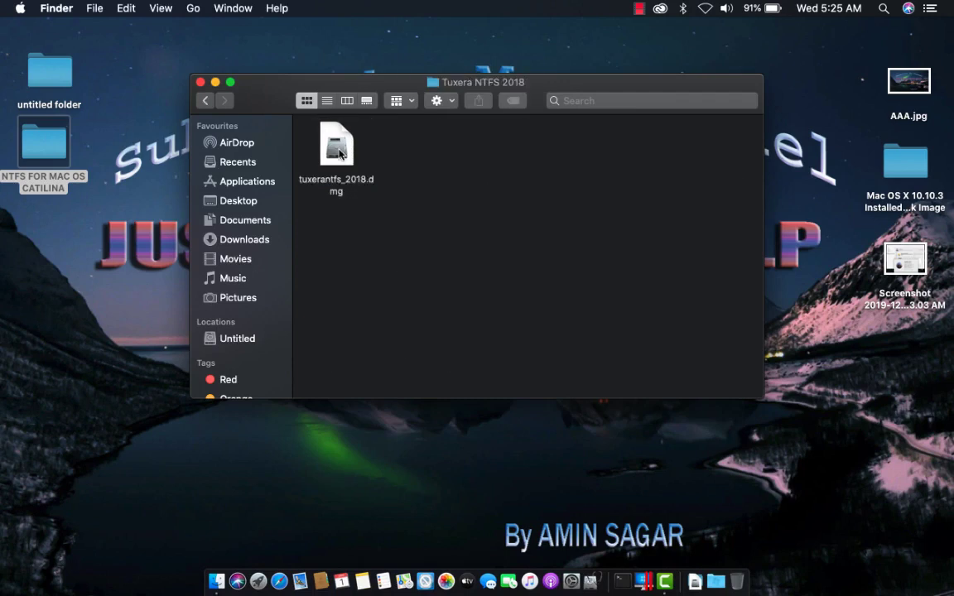
left_click(339, 153)
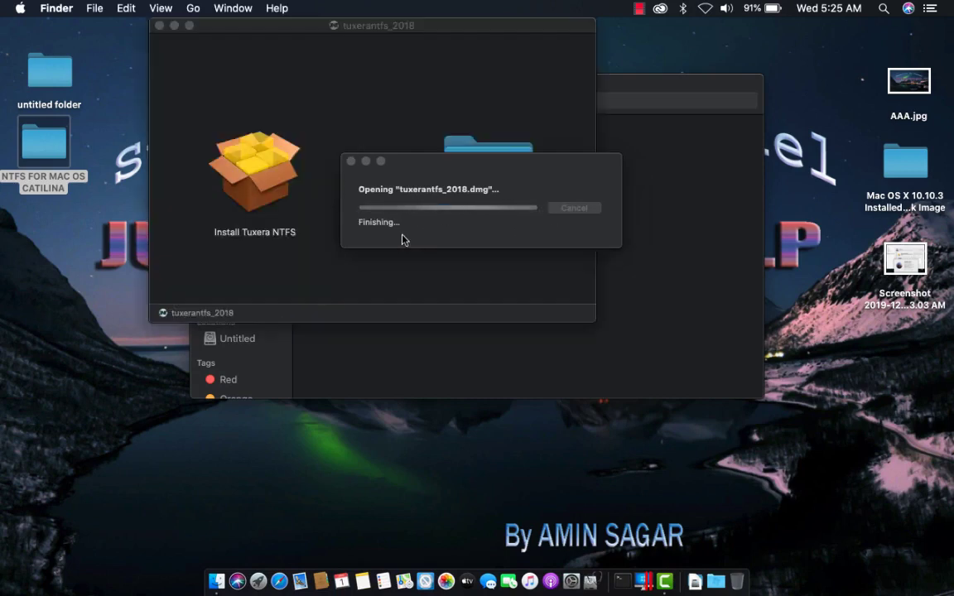
left_click(493, 159)
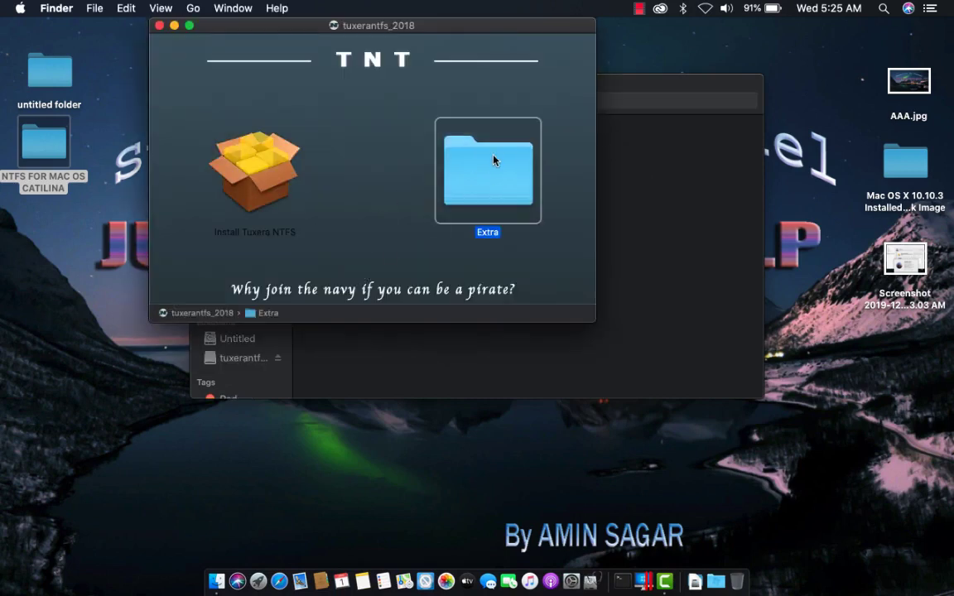
double_click(494, 158)
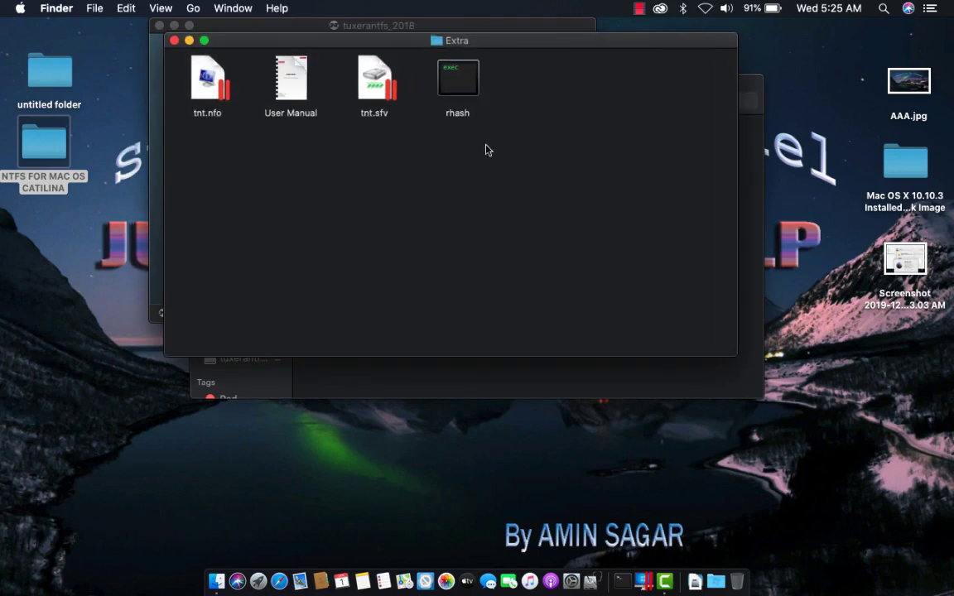
left_click(174, 42)
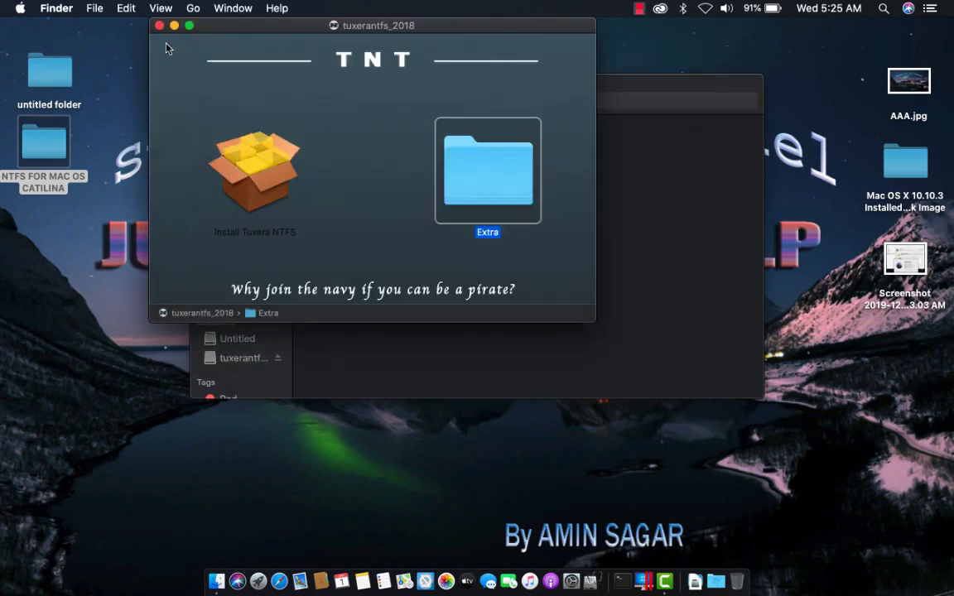
left_click(160, 26)
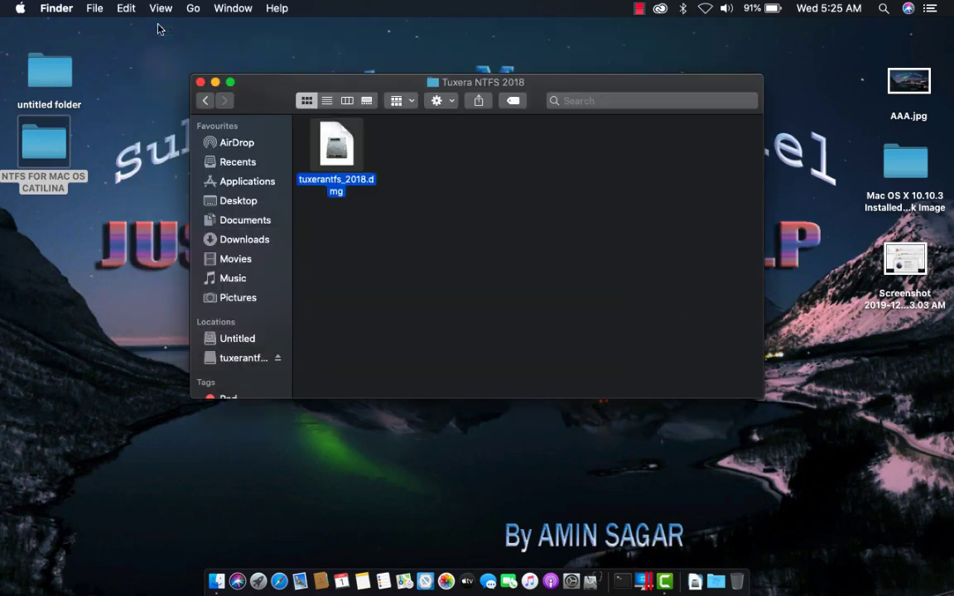
- Preview and unpack a Paragon NTFS zip archive and look inside its extracted folder
left_click(204, 101)
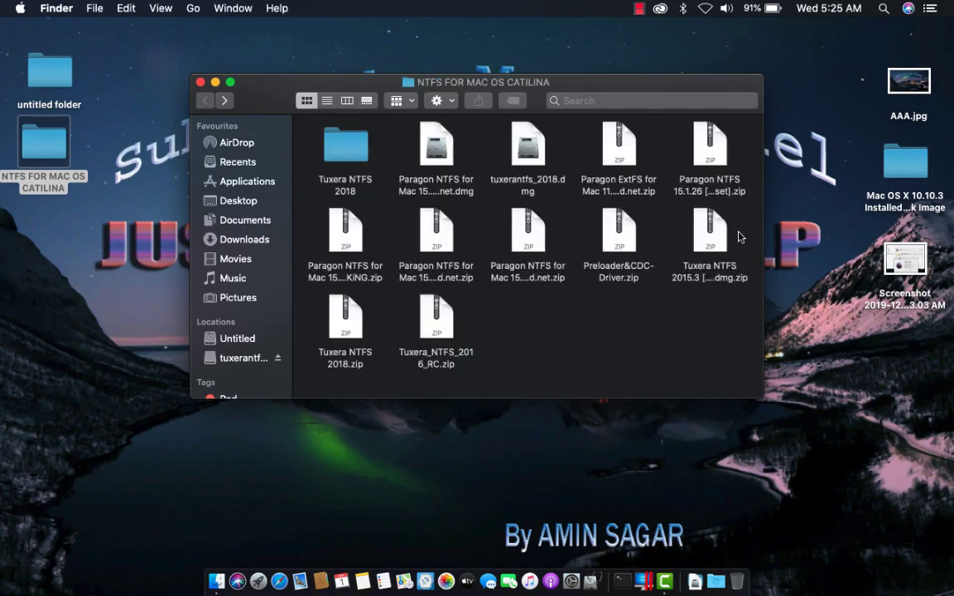
left_click(427, 230)
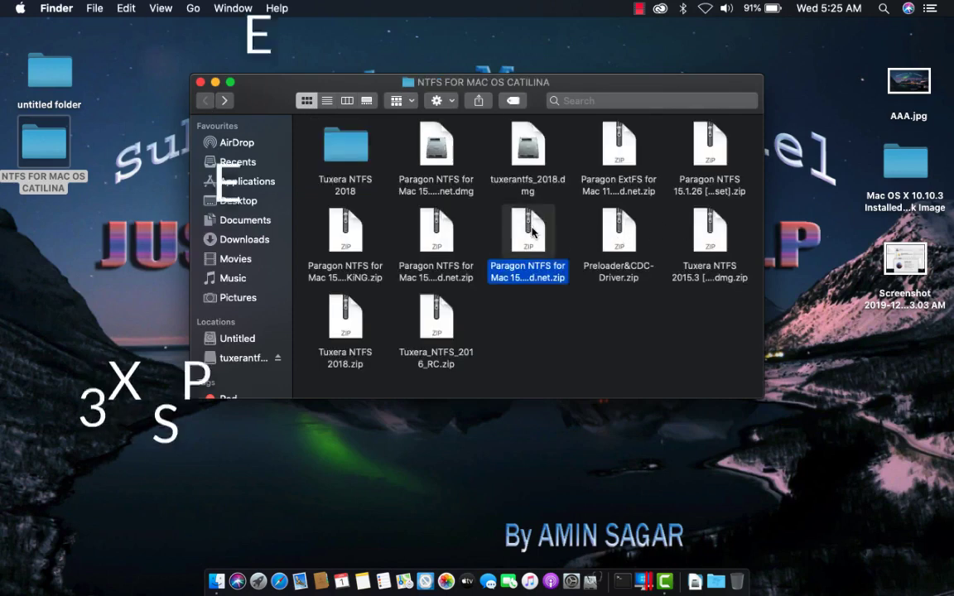
key("space")
key("space")
double_click(523, 234)
double_click(346, 146)
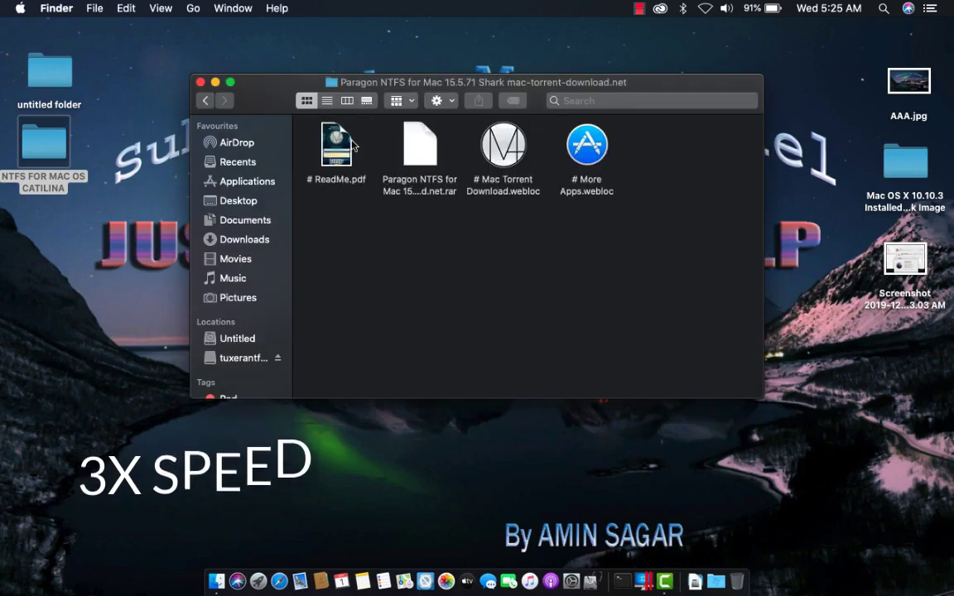
left_click(351, 146)
- Re-extract Tuxera NTFS 2018.zip and move the duplicate Tuxera folder to the Trash
left_click(204, 100)
left_click(436, 330)
double_click(436, 330)
double_click(528, 146)
left_click(204, 100)
right_click(521, 148)
left_click(554, 168)
- Unpack Paragon NTFS 15.1.26 and try its installer, which is rejected as unsupported
double_click(346, 232)
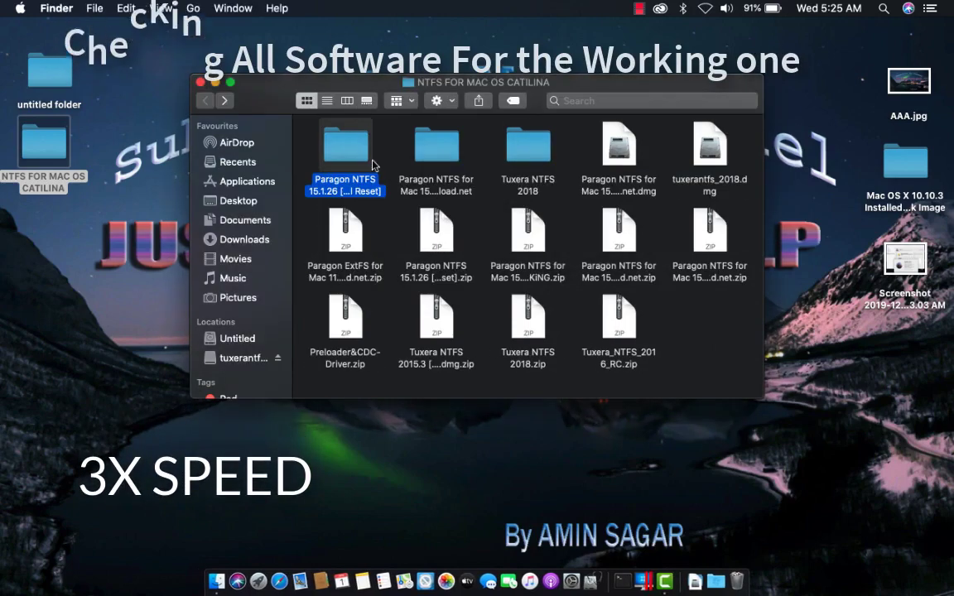
key("space")
key("space")
double_click(324, 155)
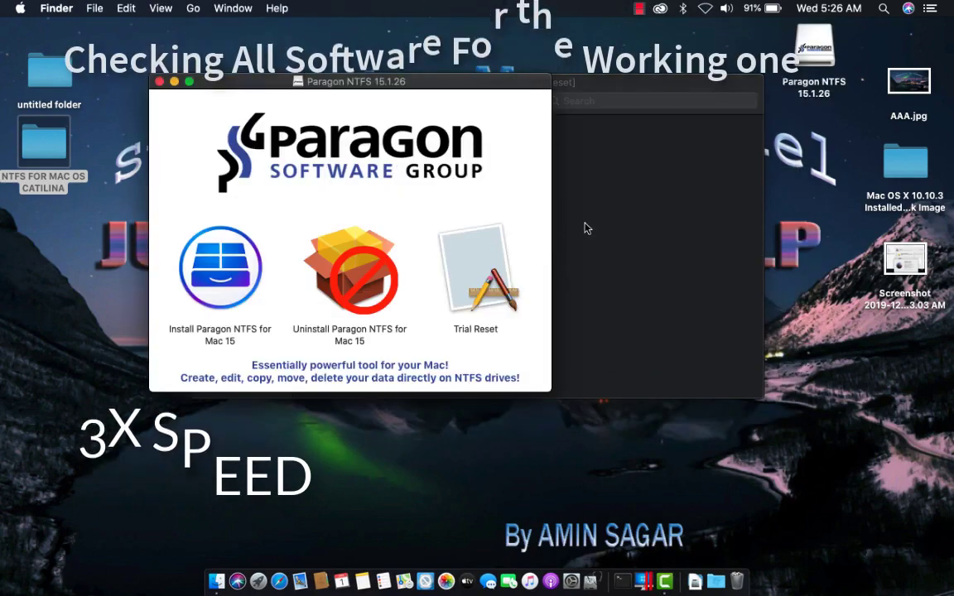
left_click(219, 267)
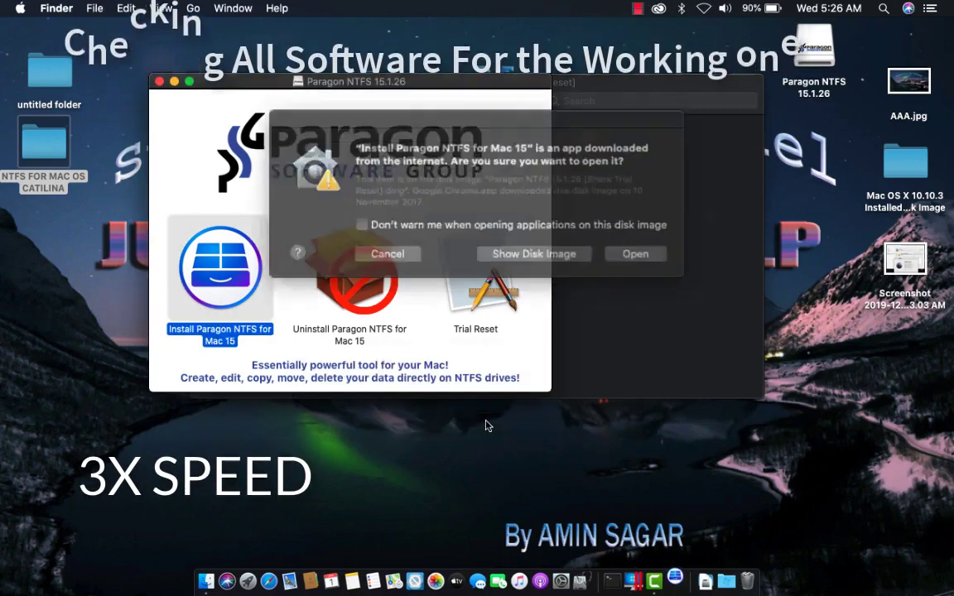
left_click(621, 250)
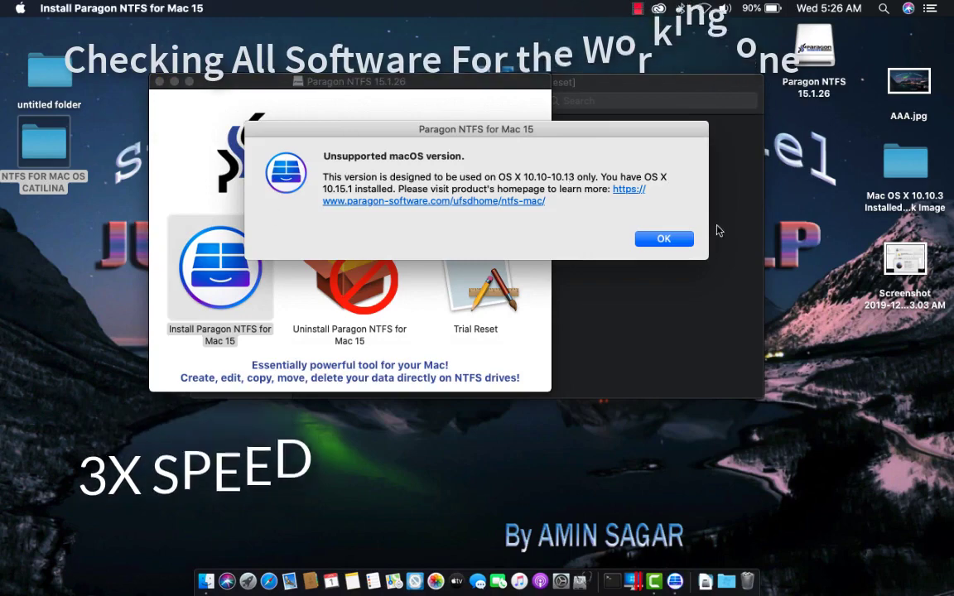
left_click(660, 239)
left_click(159, 82)
left_click(206, 100)
- Quick Look the KiNG, Paragon ExtFS and other zip archives in the folder
left_click(528, 244)
key("space")
key("space")
left_click(436, 236)
left_click(344, 235)
key("space")
key("space")
left_click(612, 234)
key("space")
key("space")
- Expand the Paragon NTFS 15.5.65 zip and mount the Paragon NTFS disk image
double_click(607, 234)
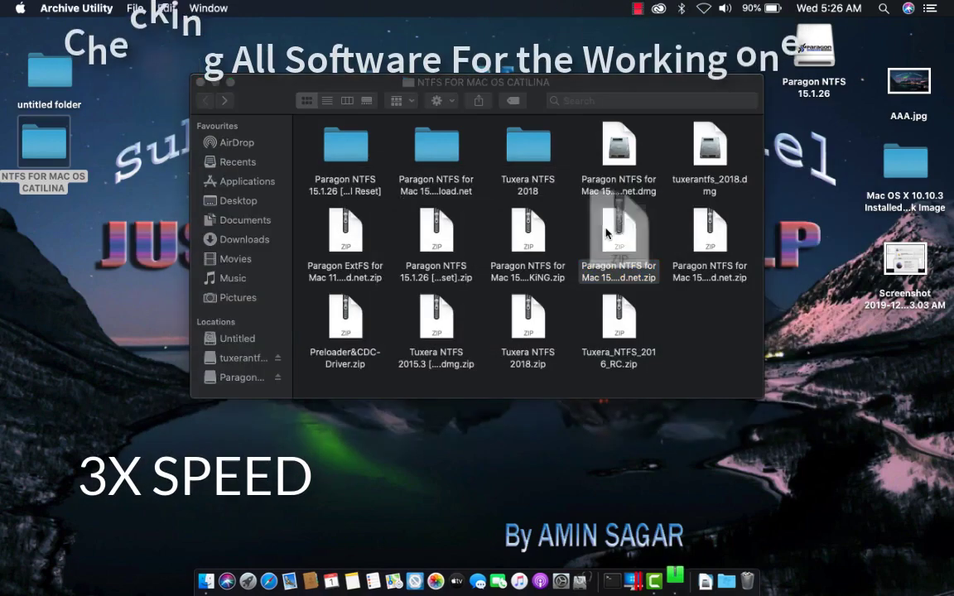
double_click(434, 142)
left_click(336, 149)
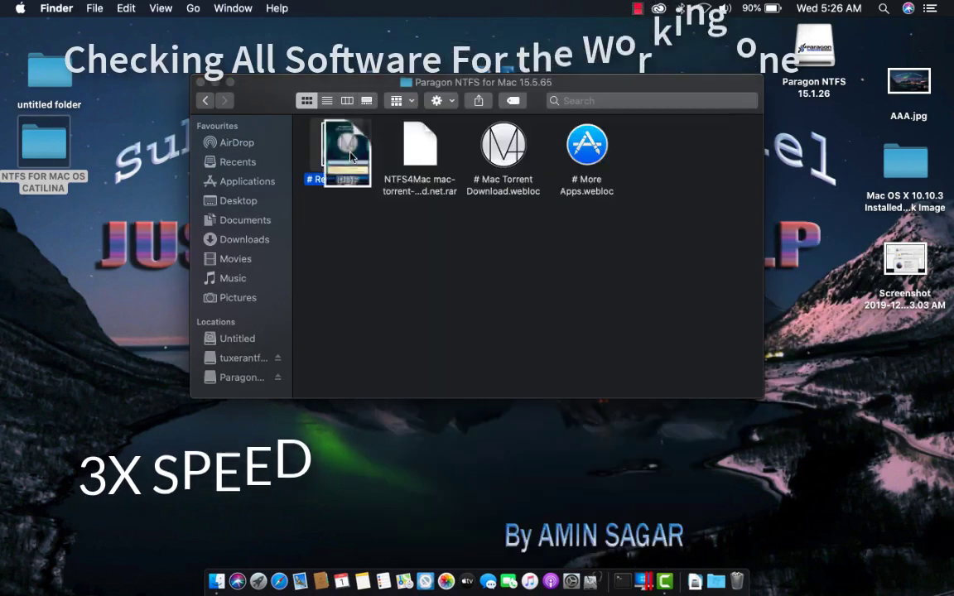
key("super+bracketleft")
left_click(708, 149)
key("space")
key("space")
double_click(705, 160)
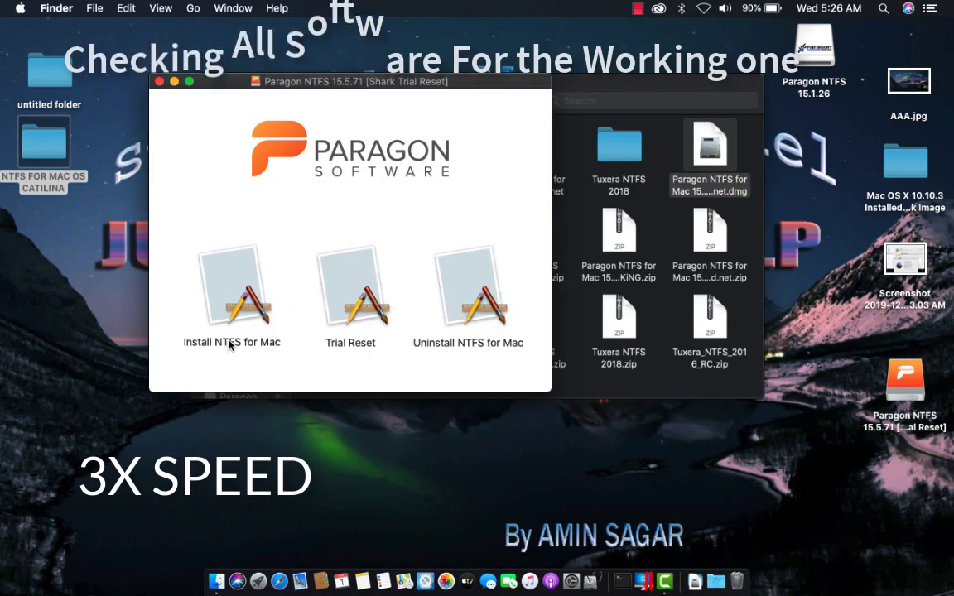
- Launch Install NTFS for Mac, accept the licence agreement and start the installation
double_click(240, 298)
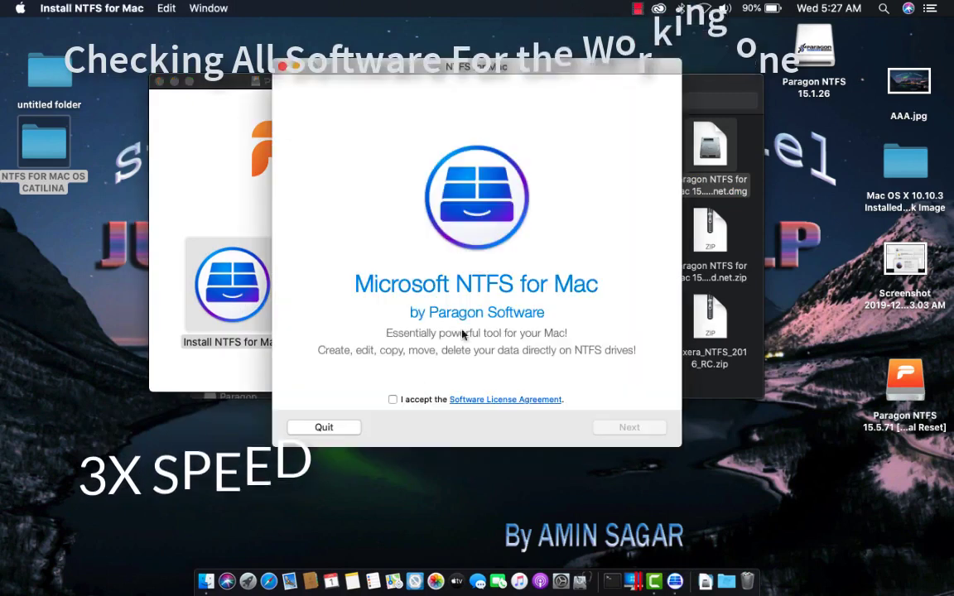
left_click(392, 399)
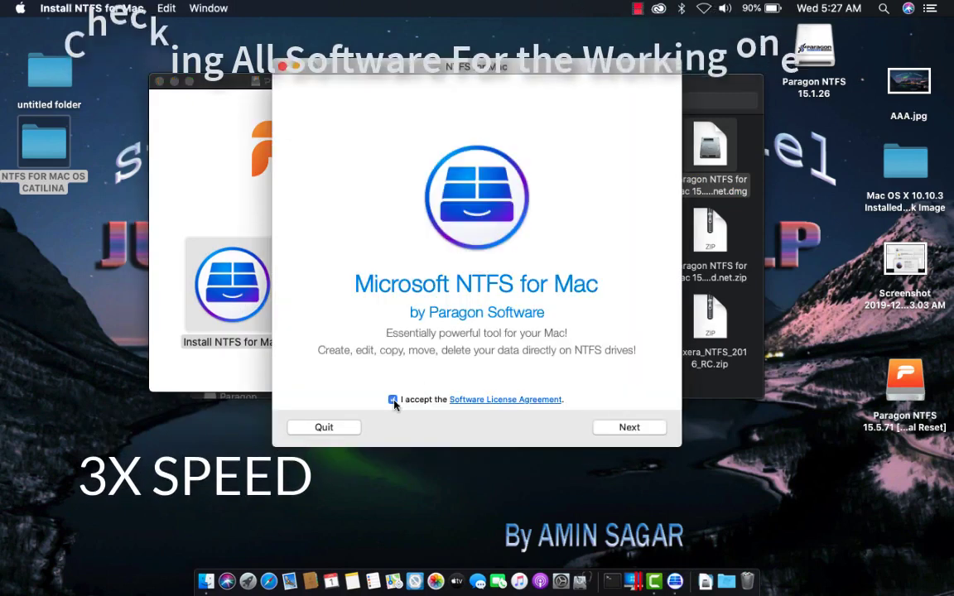
left_click(629, 429)
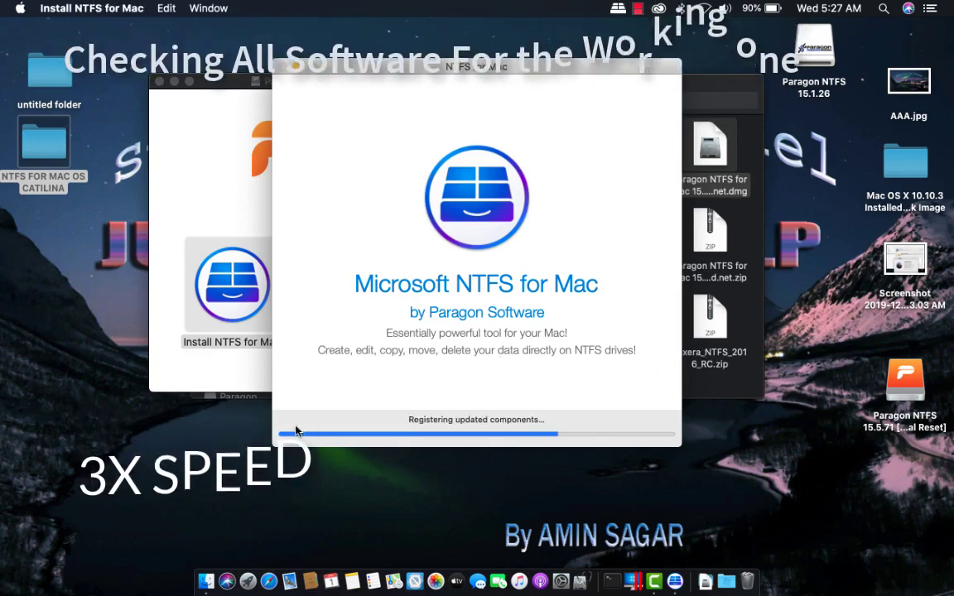
left_click_drag(497, 68, 634, 97)
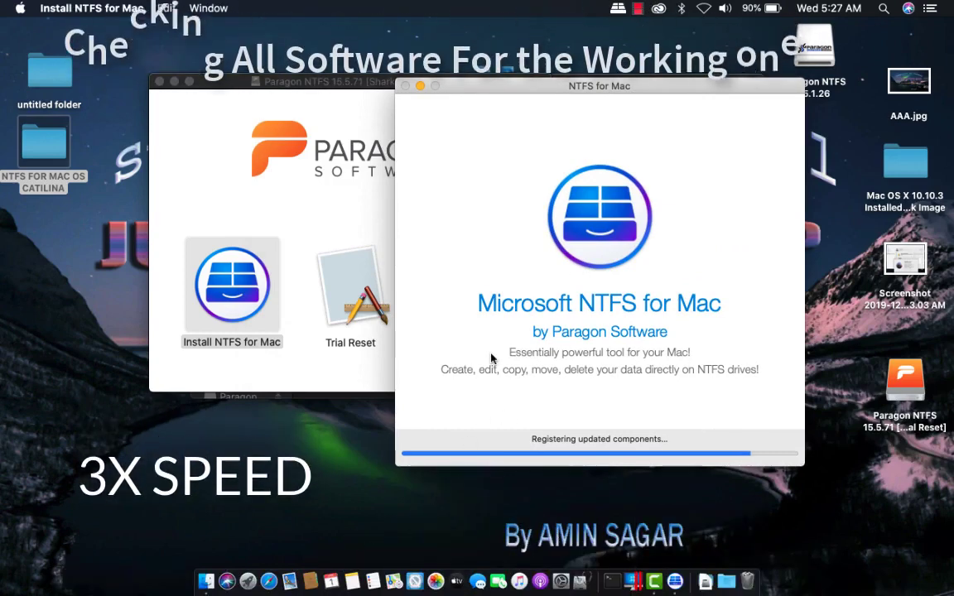
- Minimize, rearrange and restore the installer, Paragon and Finder windows while installing
left_click(419, 87)
left_click(174, 81)
left_click(214, 83)
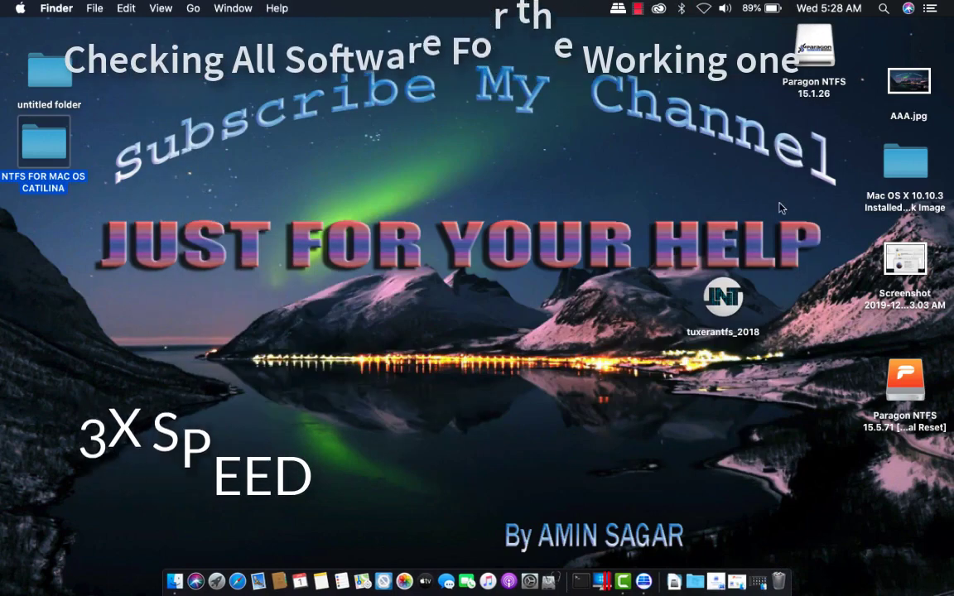
left_click_drag(723, 315, 828, 331)
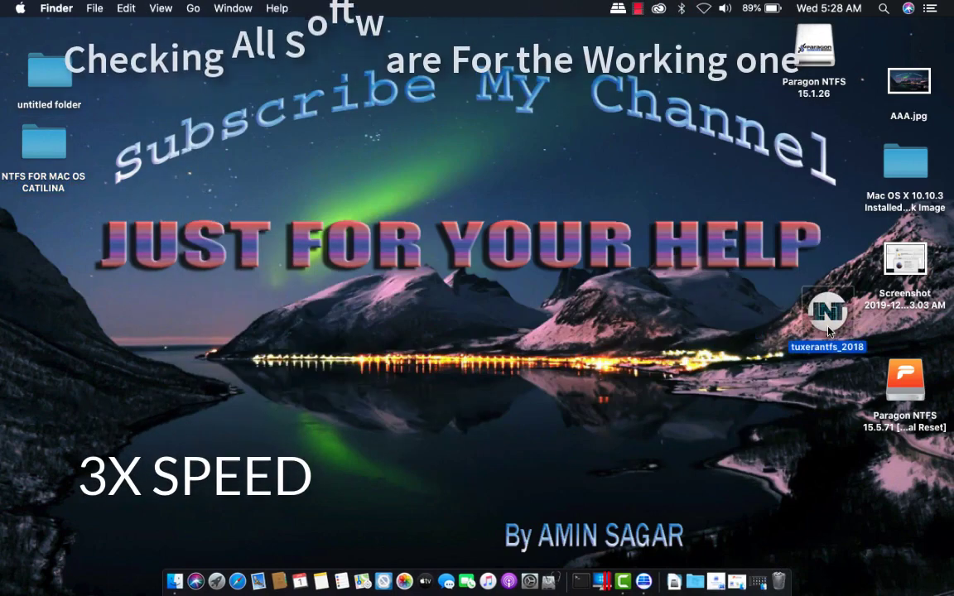
left_click(762, 554)
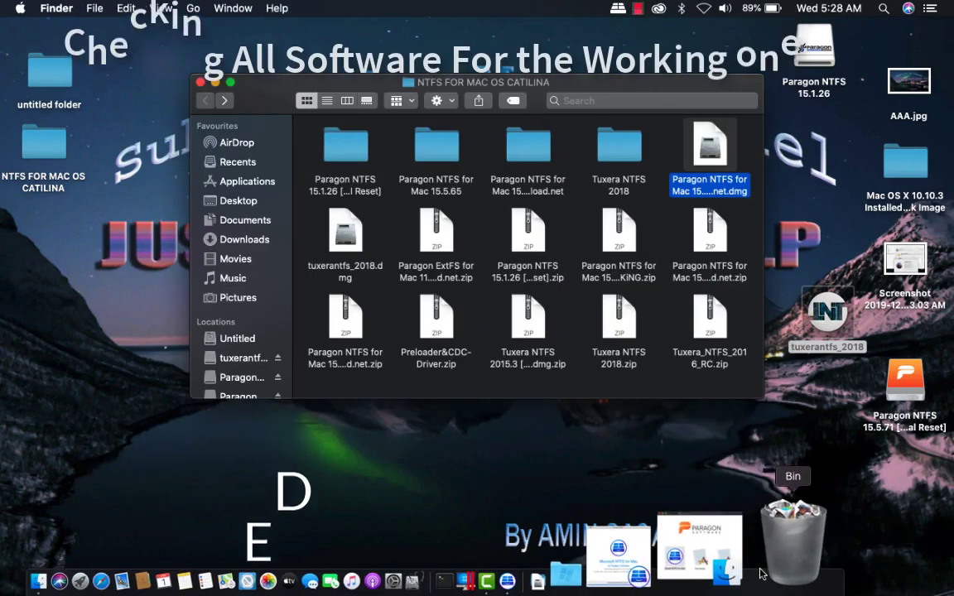
left_click(200, 82)
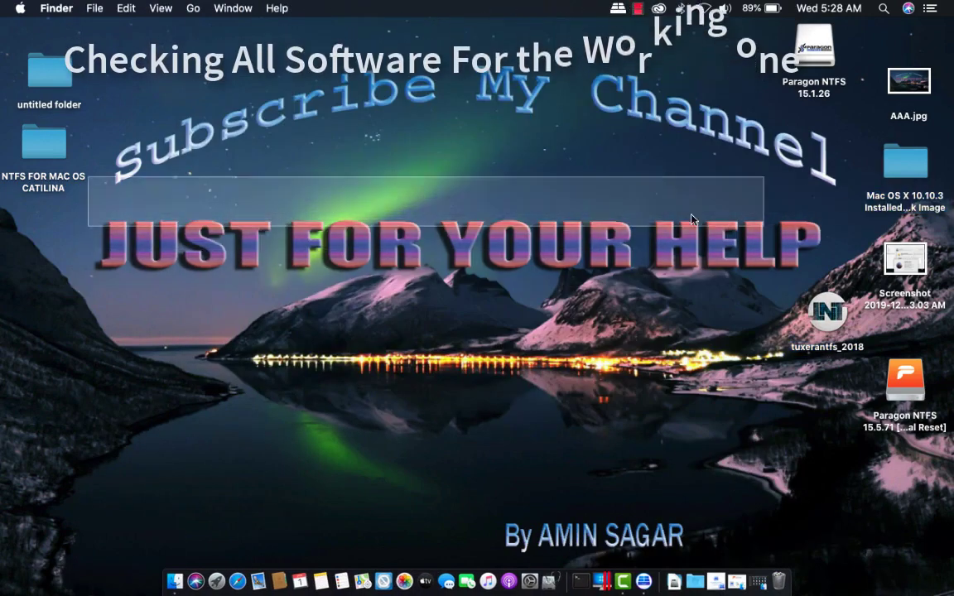
left_click(733, 563)
left_click(735, 565)
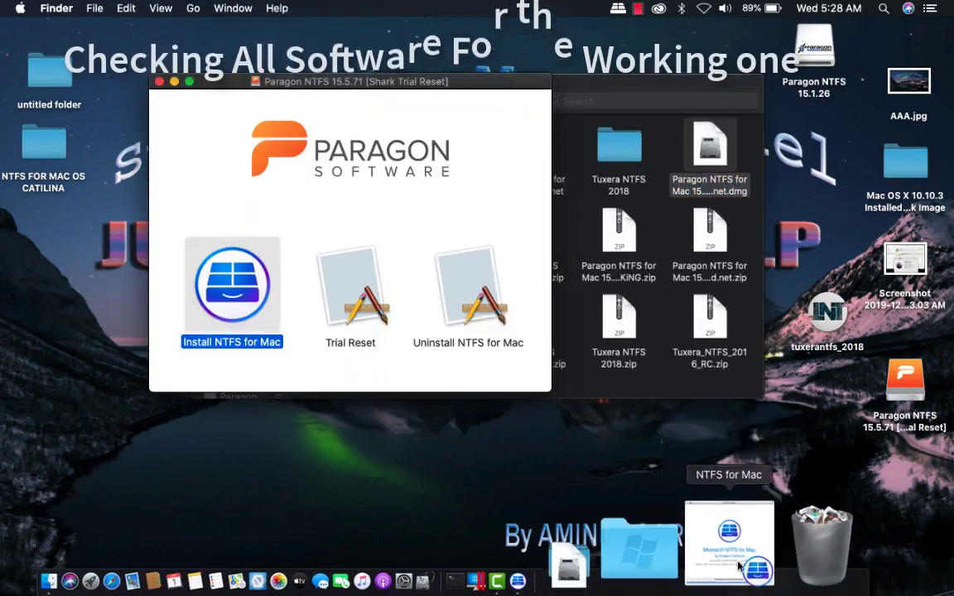
left_click_drag(612, 38, 484, 47)
- Start the 10-day trial and page through the post-install usage tips
left_click(634, 11)
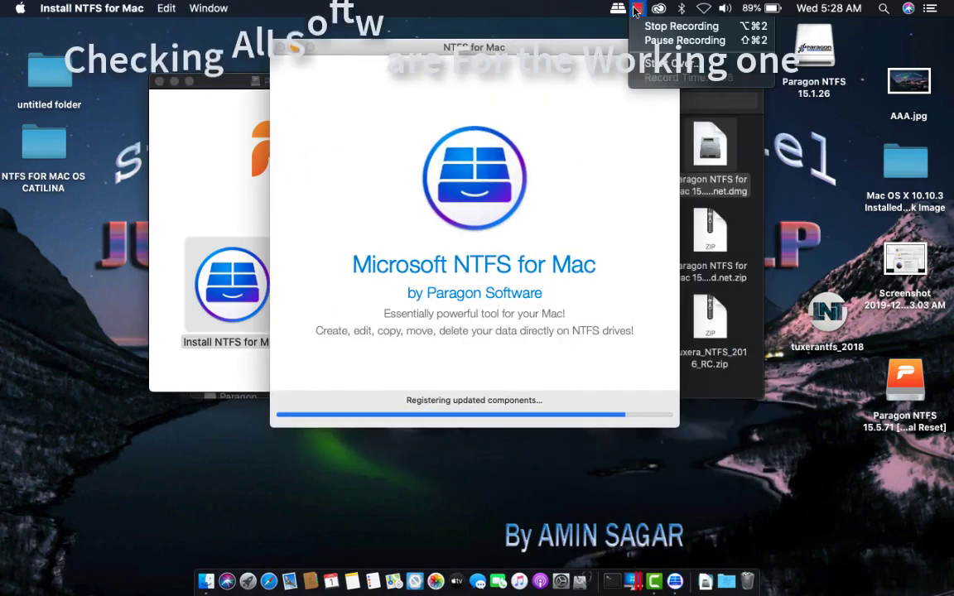
left_click(683, 40)
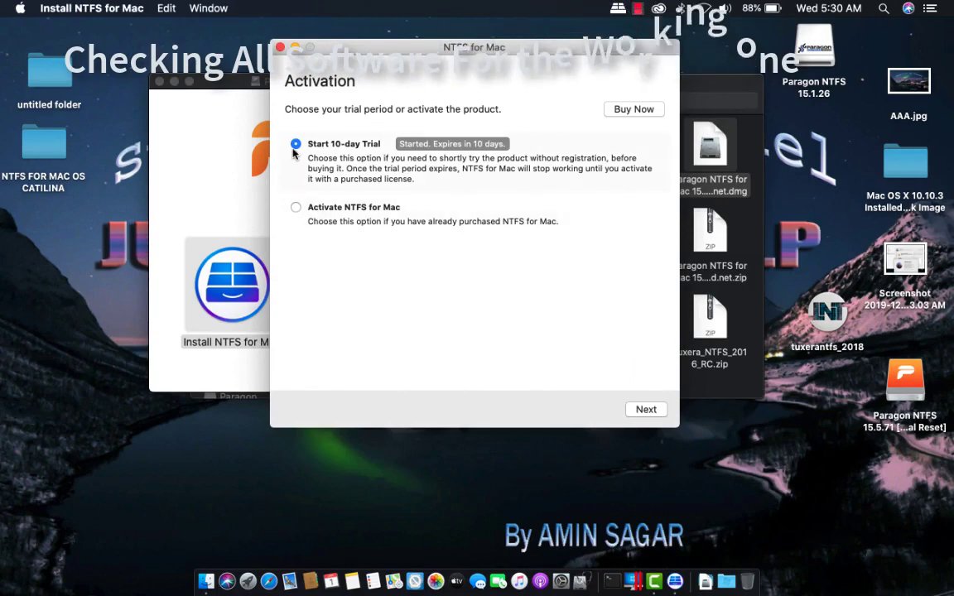
left_click(645, 409)
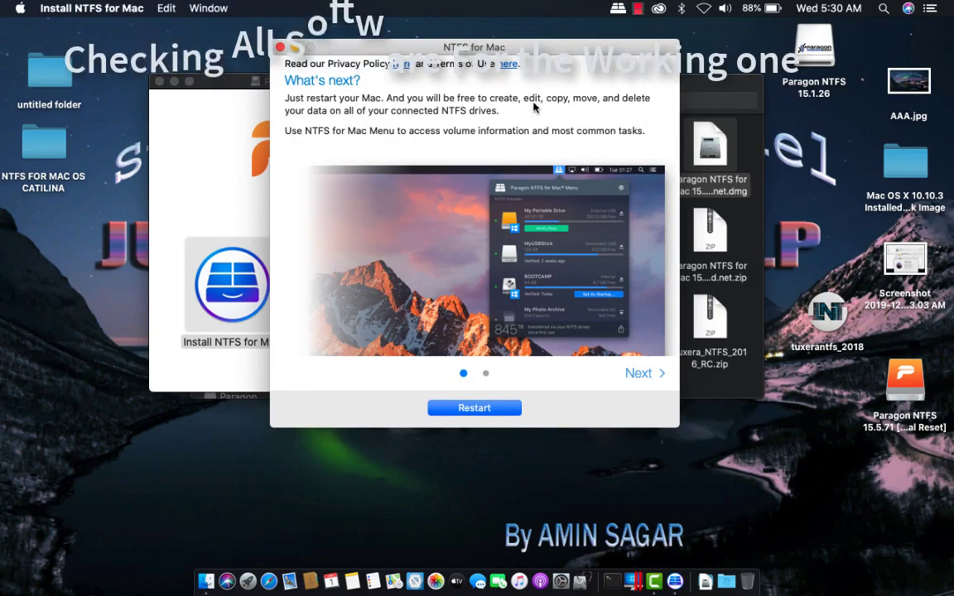
left_click(637, 373)
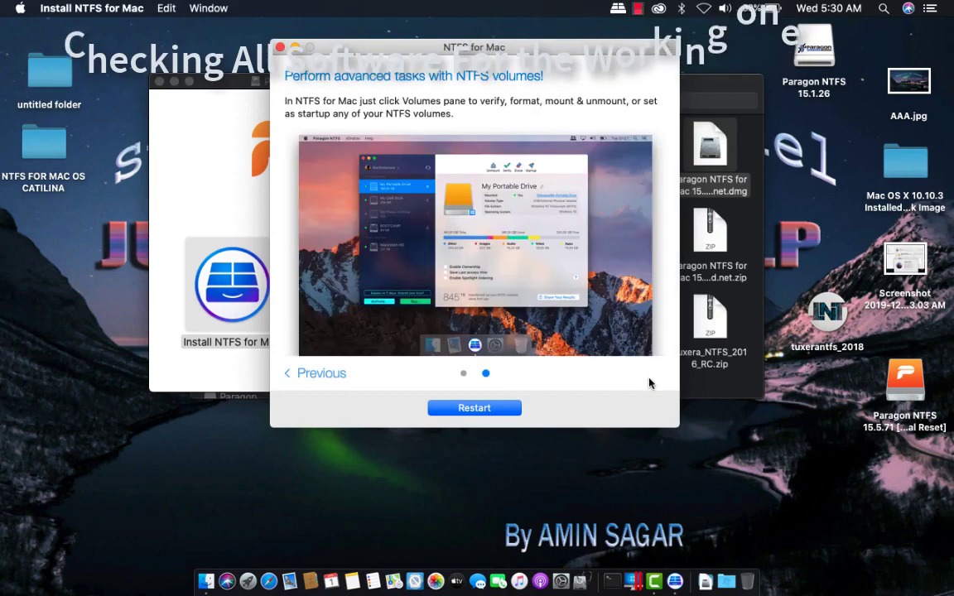
- Run Trial Reset with the admin password for a fresh 10-day grace period, then close its windows
left_click(279, 48)
right_click(382, 242)
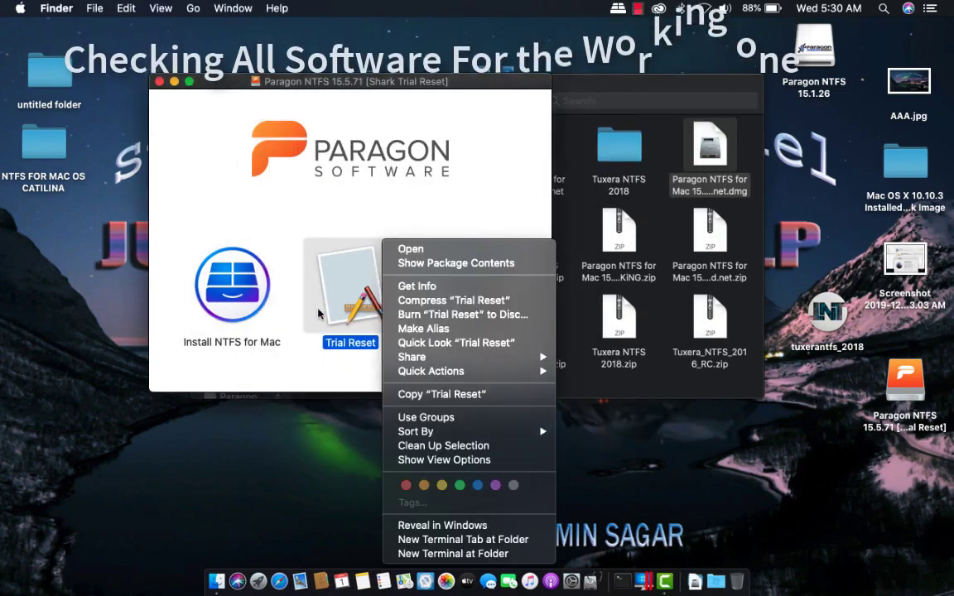
right_click(356, 242)
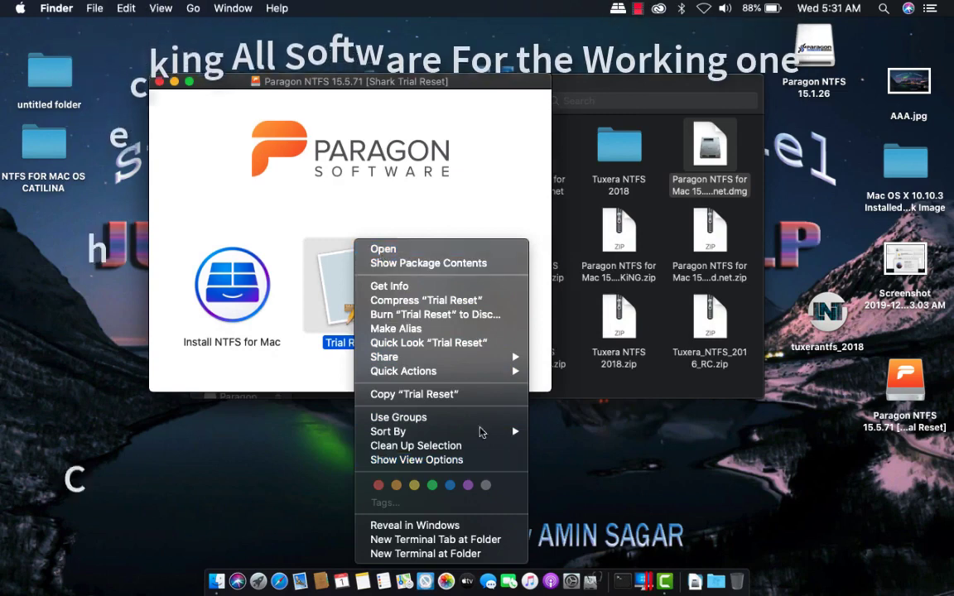
left_click(375, 249)
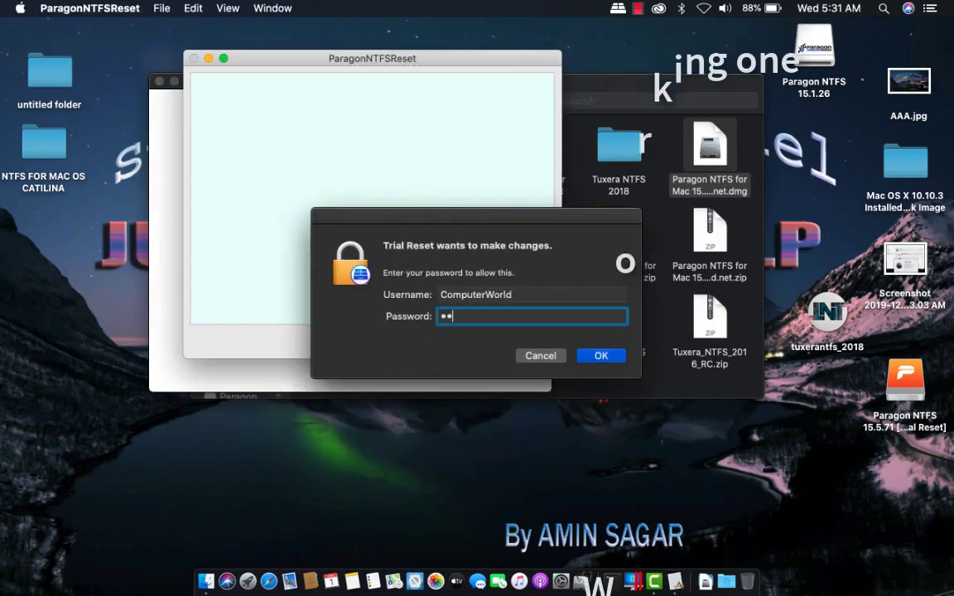
key("Return")
left_click_drag(196, 155, 294, 194)
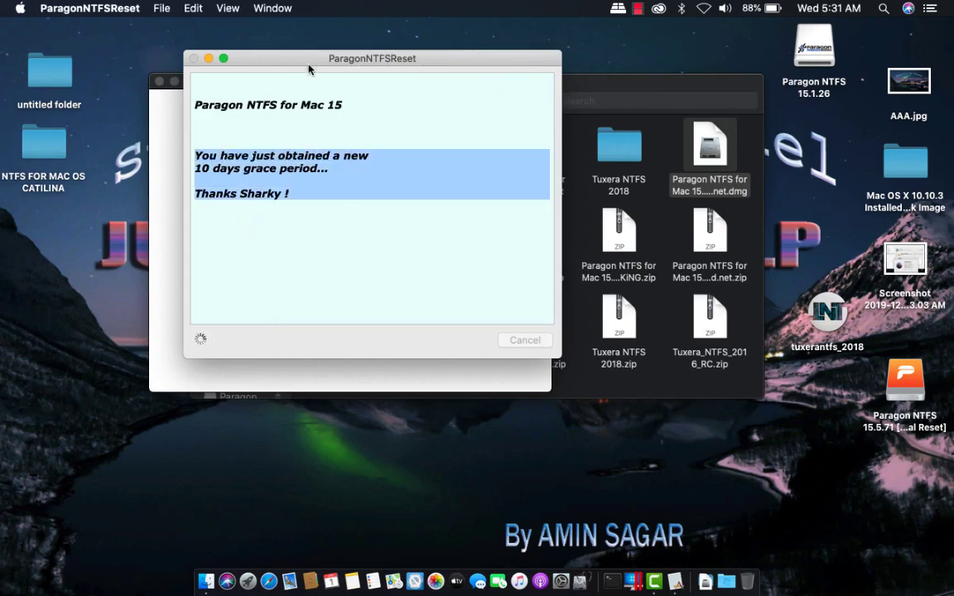
key("super+q")
left_click(159, 80)
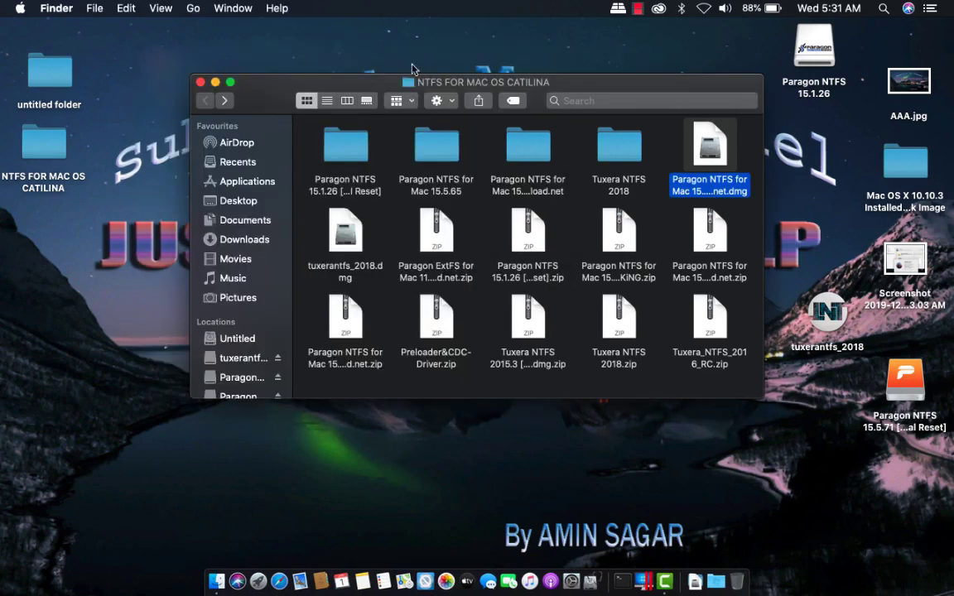
- Reopen Disk Utility, retry mounting disk3s1, and dismiss the error 49244 alert
left_click(591, 568)
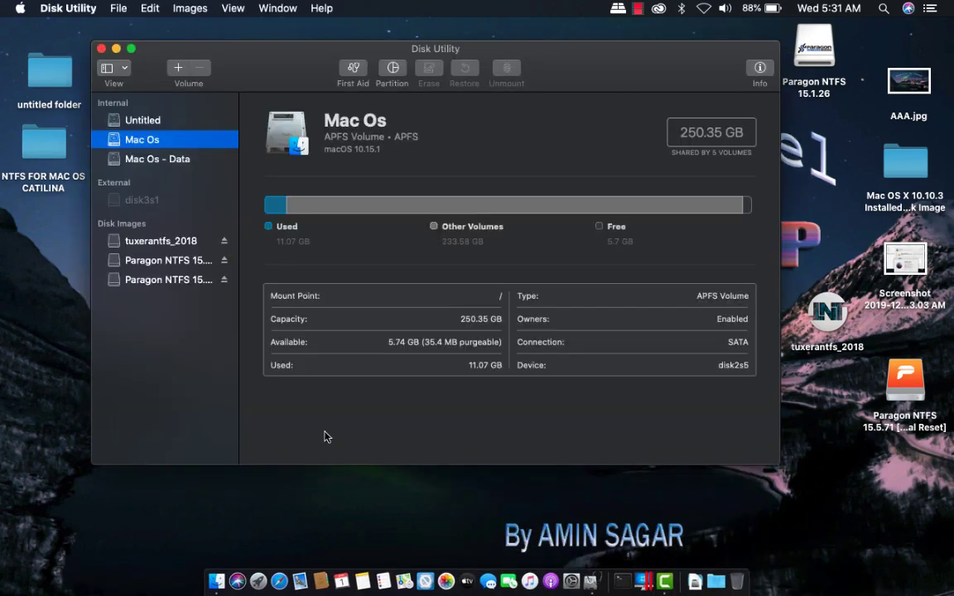
left_click(130, 202)
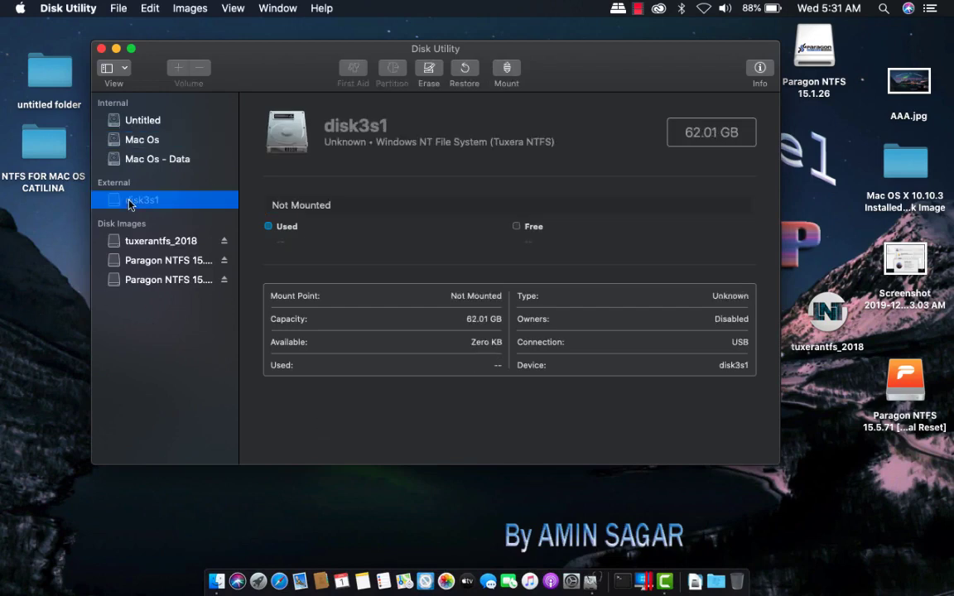
right_click(129, 204)
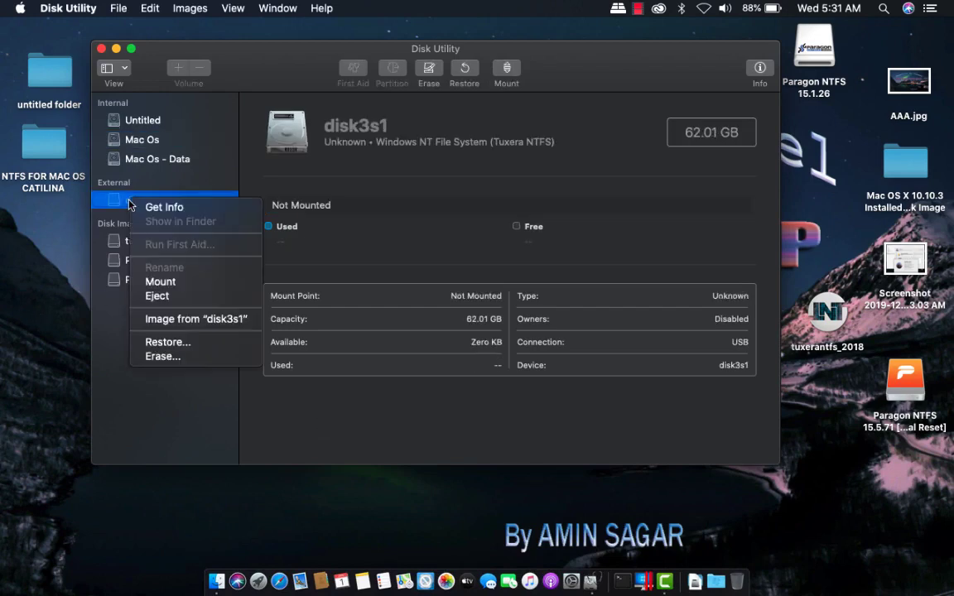
left_click(165, 281)
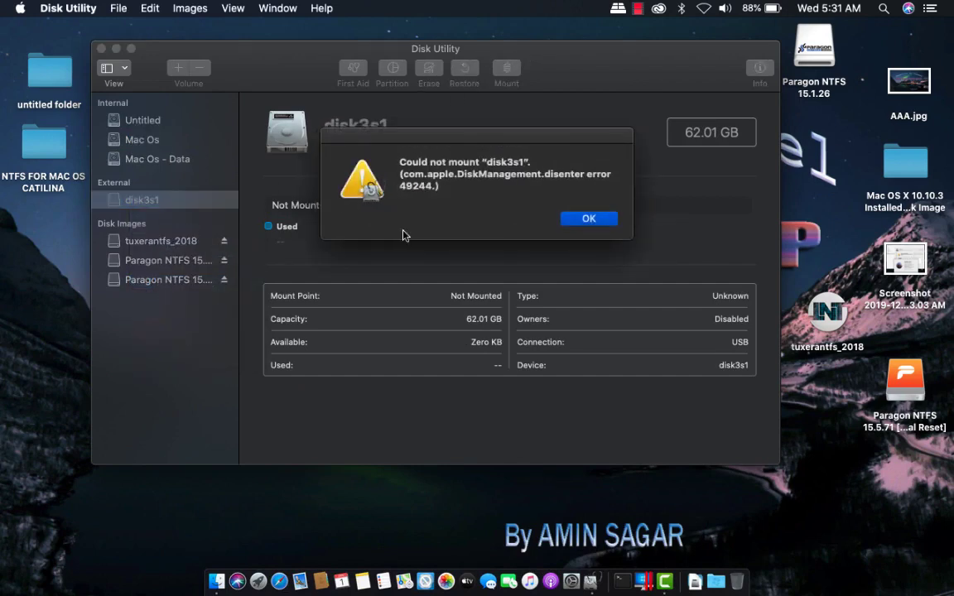
left_click(598, 220)
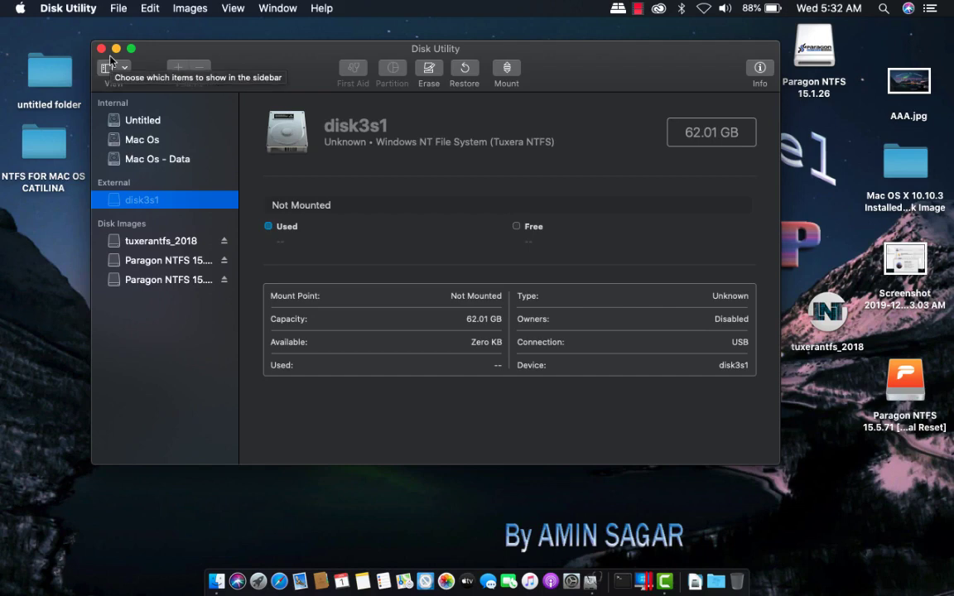
- Choose Restart from the Apple menu and confirm, then cancel the interrupted restart
left_click(20, 8)
left_click(41, 146)
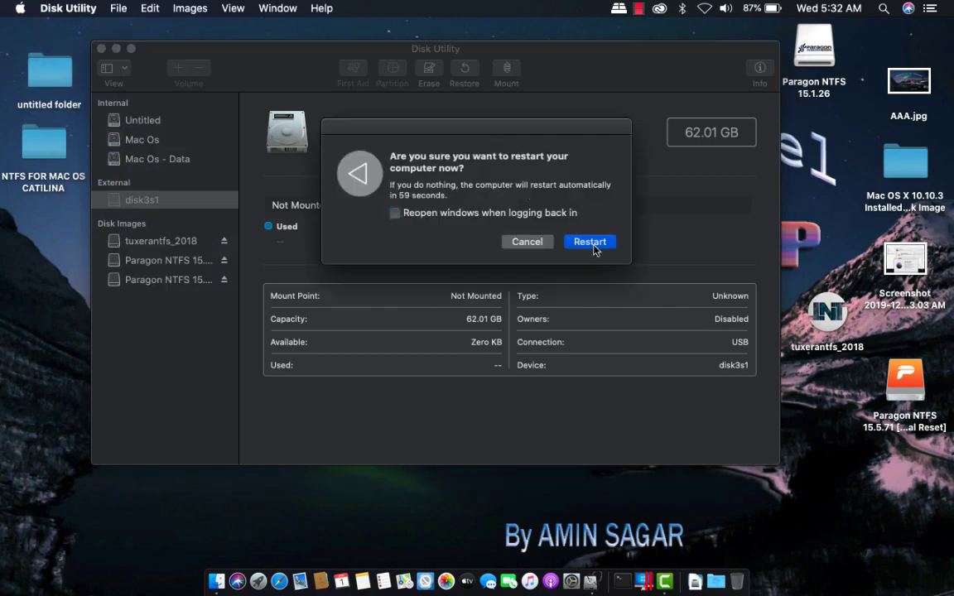
left_click(591, 243)
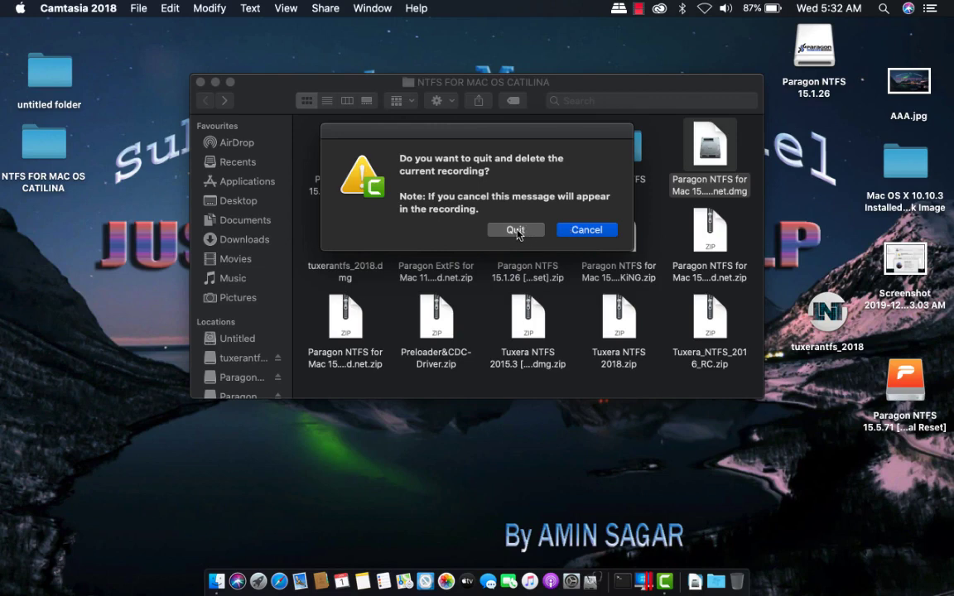
left_click(587, 234)
left_click(535, 223)
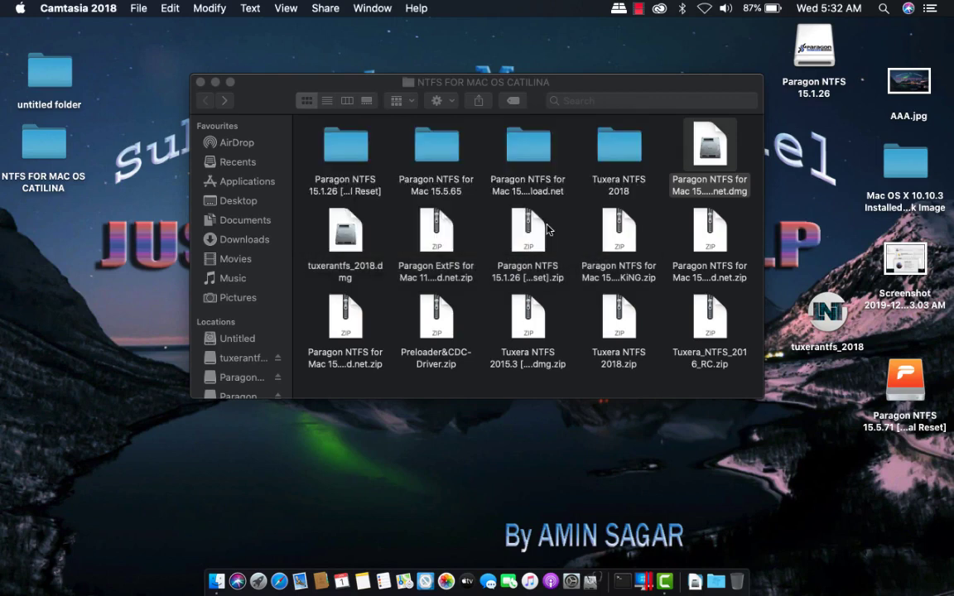
left_click(642, 13)
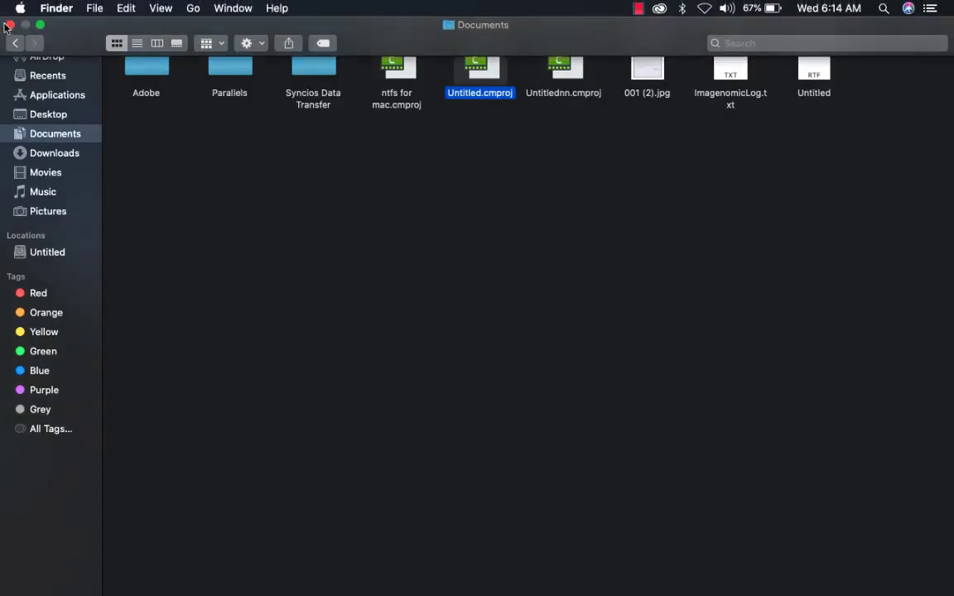
- Review the zips in NTFS FOR MAC OS CATILINA, close it, and select tuxerantfs_2018.dmg
left_click(11, 26)
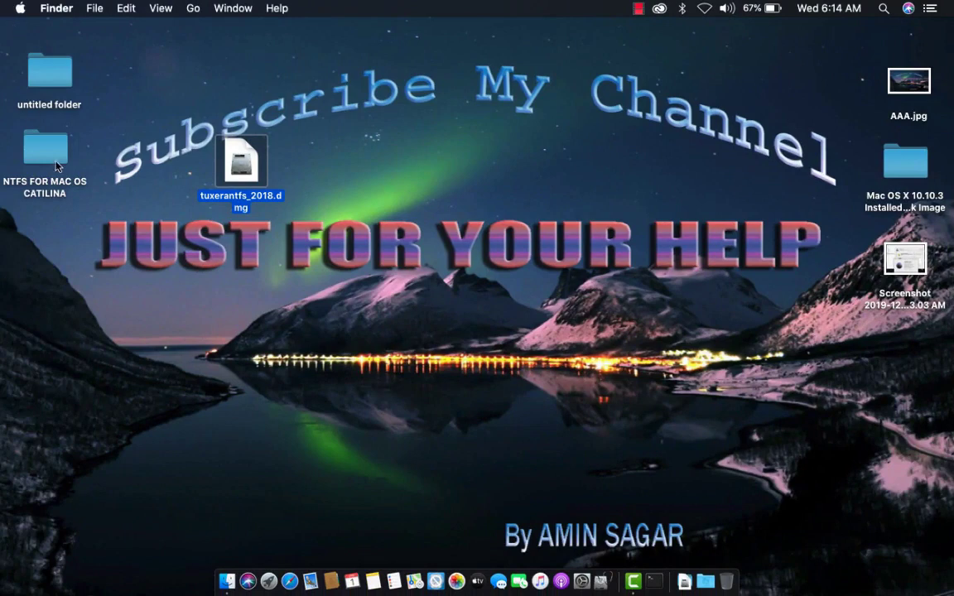
left_click(60, 166)
double_click(60, 166)
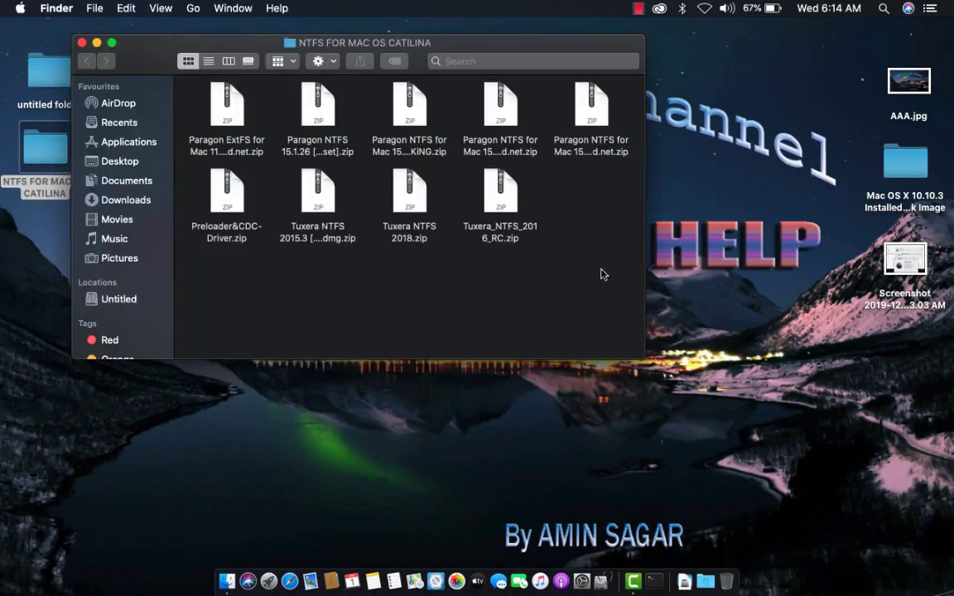
left_click_drag(590, 267, 142, 189)
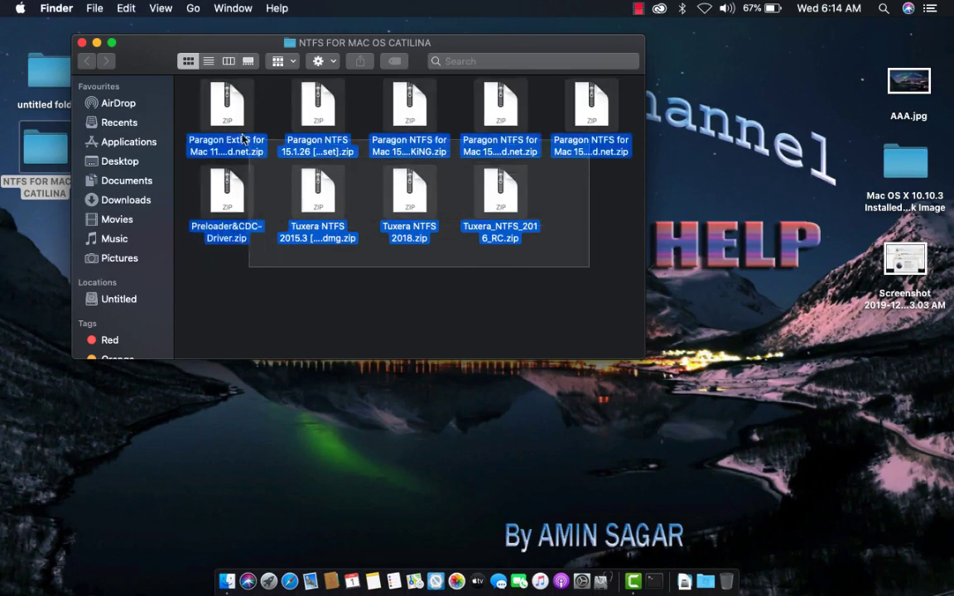
left_click_drag(142, 188, 199, 108)
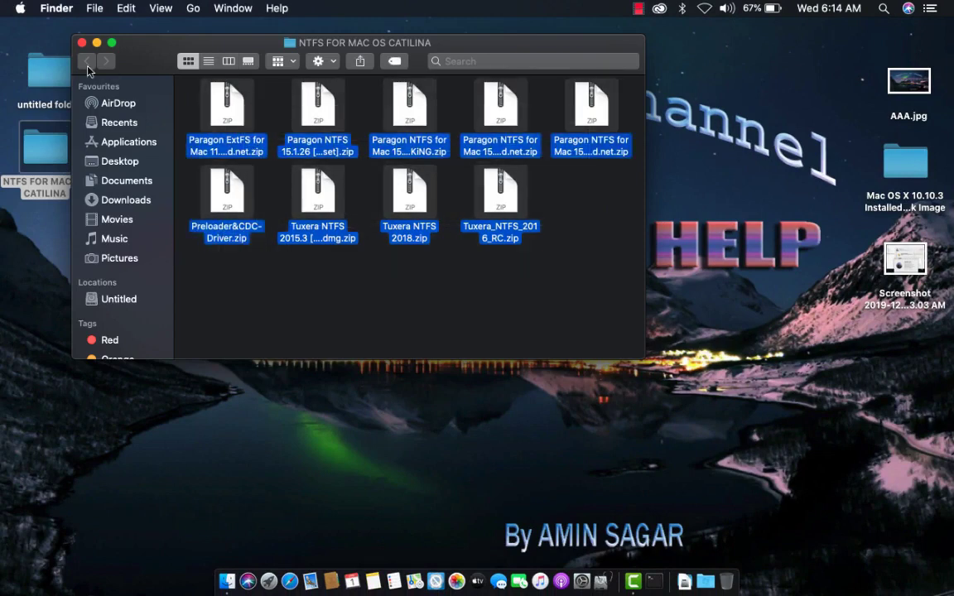
left_click(81, 43)
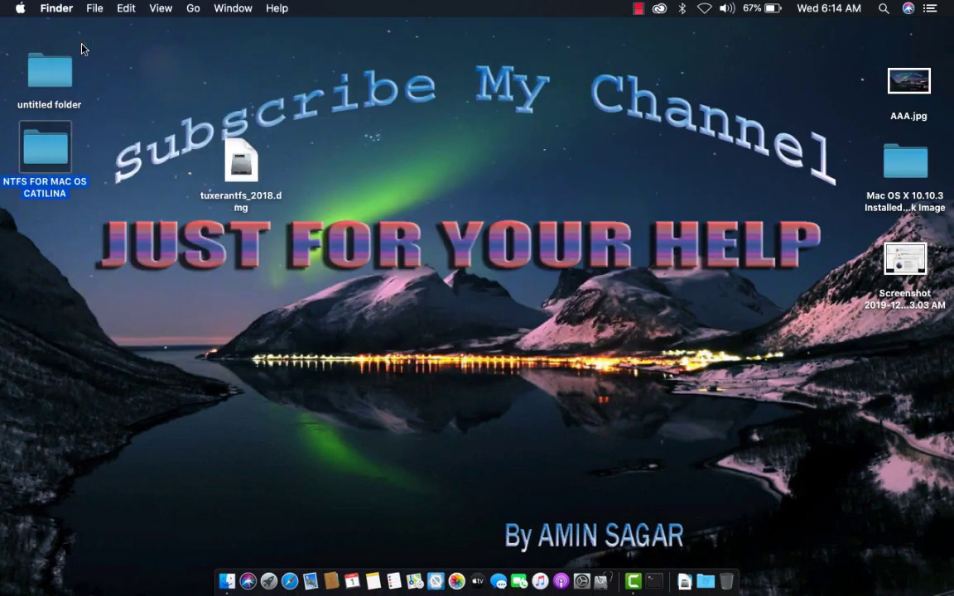
left_click(248, 210)
left_click_drag(307, 105, 211, 222)
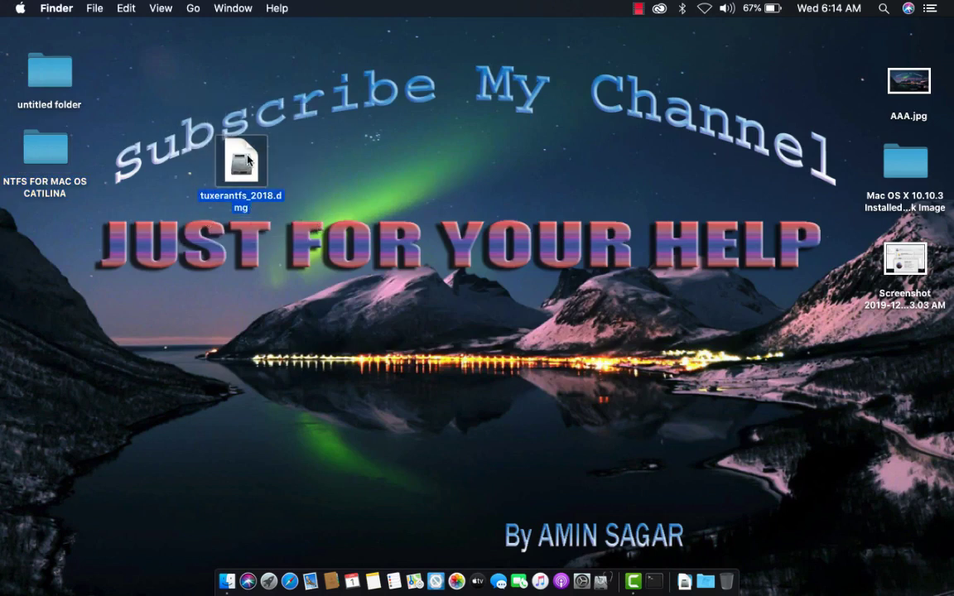
- Open the tuxerantfs_2018 disk image, launch Install Tuxera NTFS and agree to the licence
double_click(248, 160)
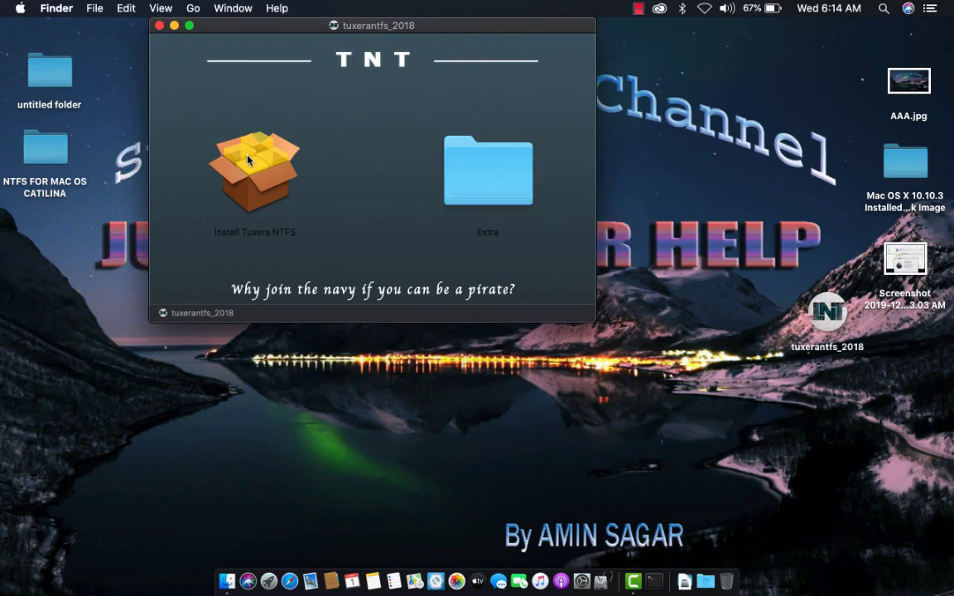
left_click(247, 160)
double_click(248, 159)
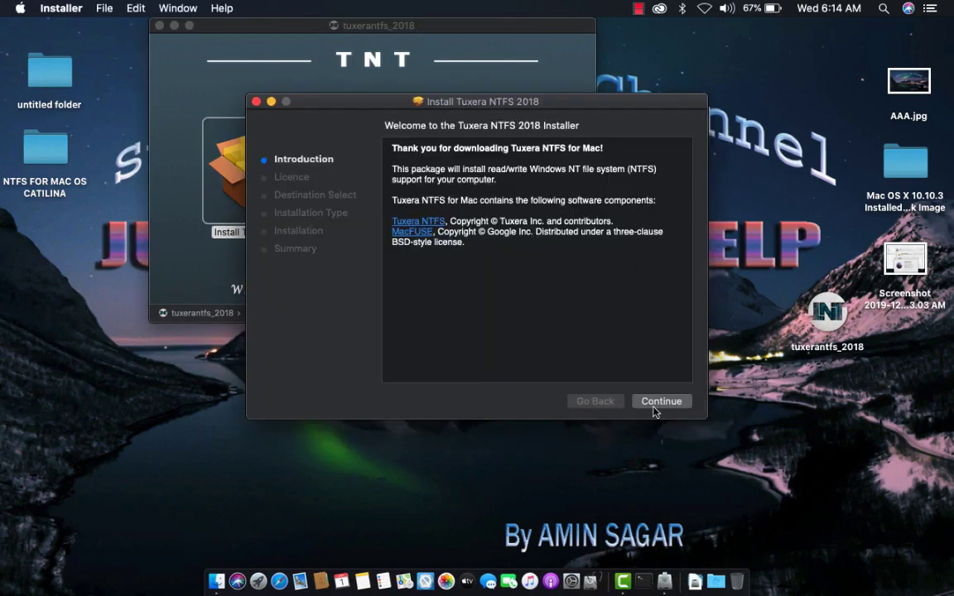
left_click(654, 406)
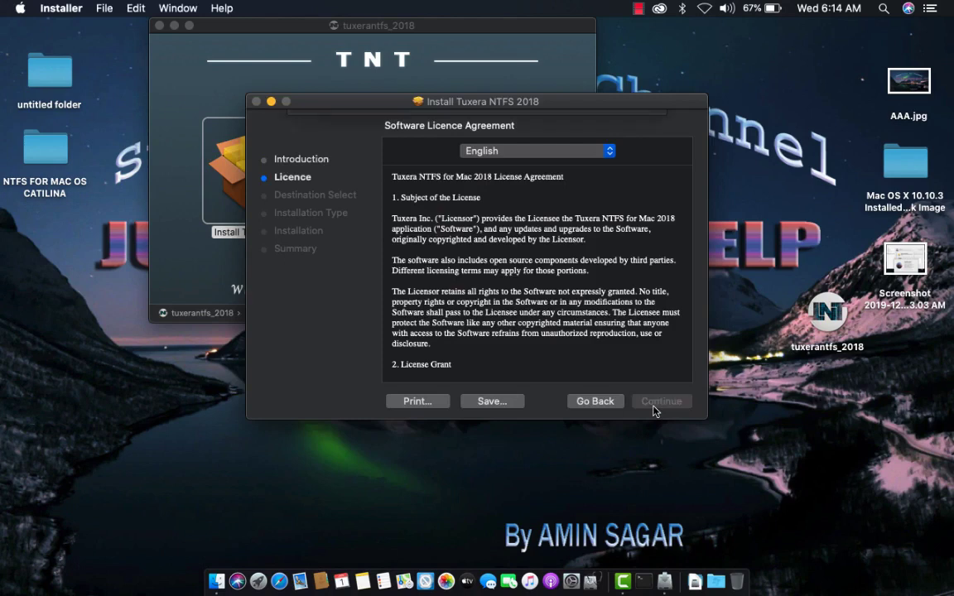
left_click(654, 405)
left_click(626, 223)
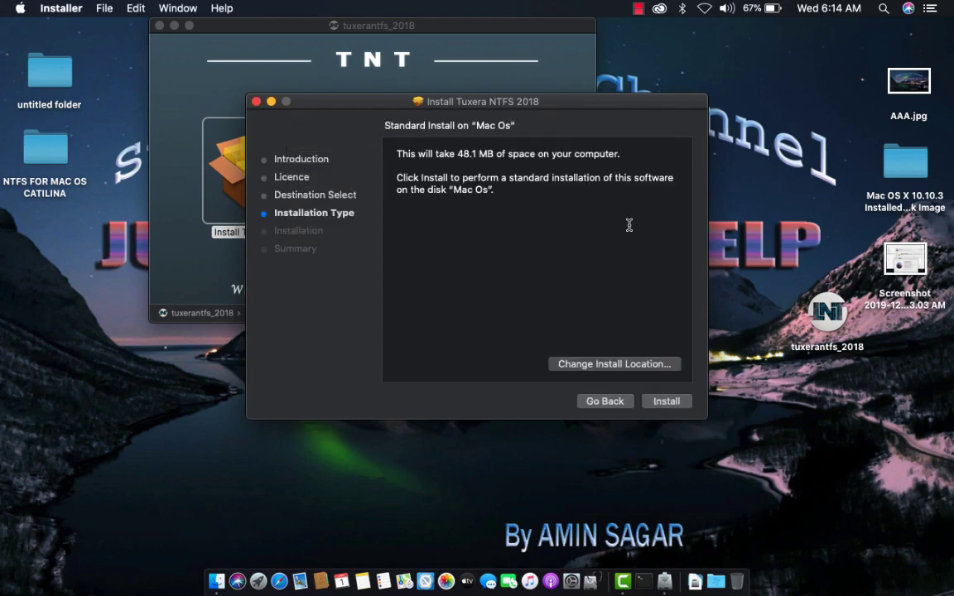
- Install Tuxera NTFS 2018 onto the Mac Os disk, authorising with the administrator password
left_click(665, 402)
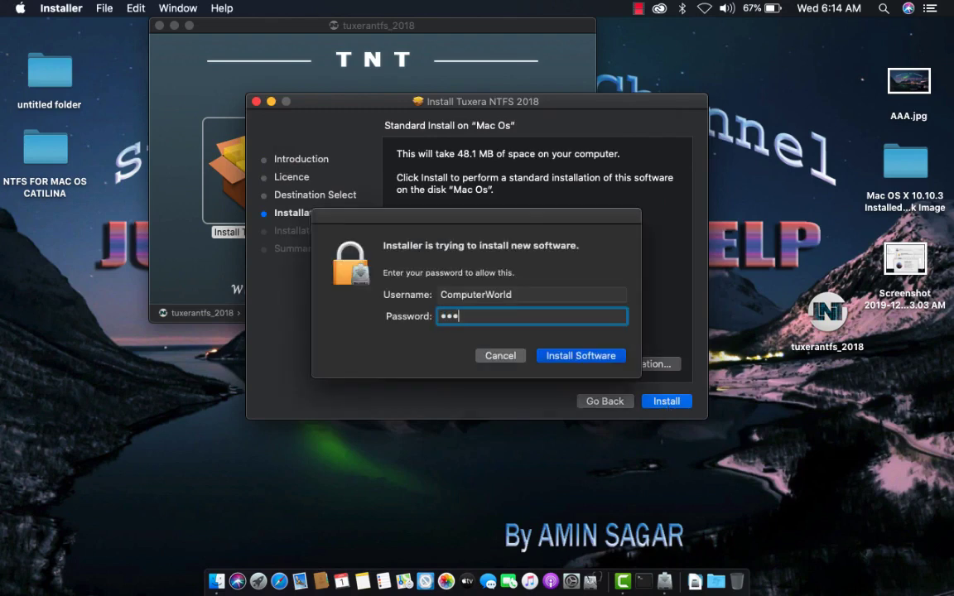
key("Return")
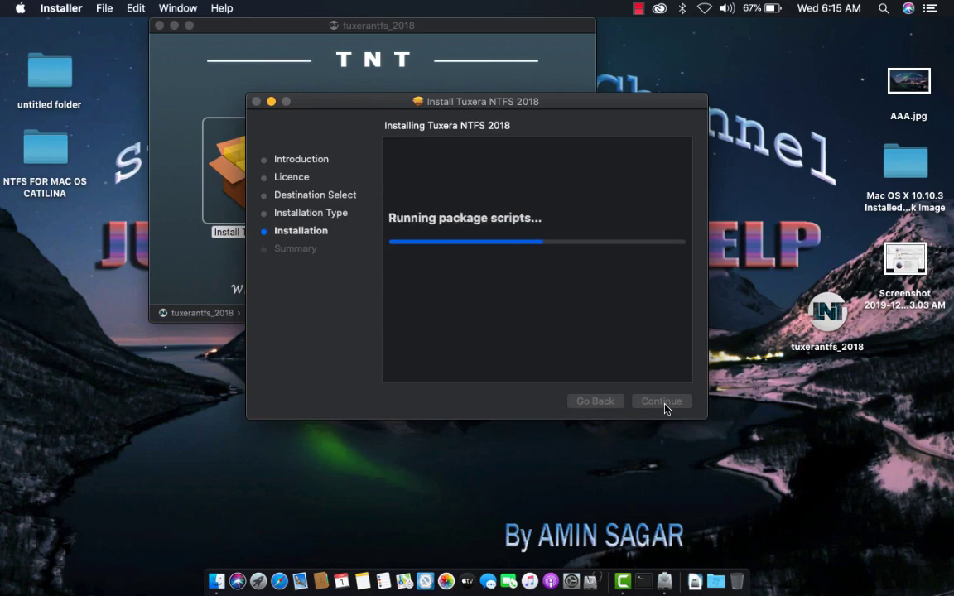
double_click(48, 147)
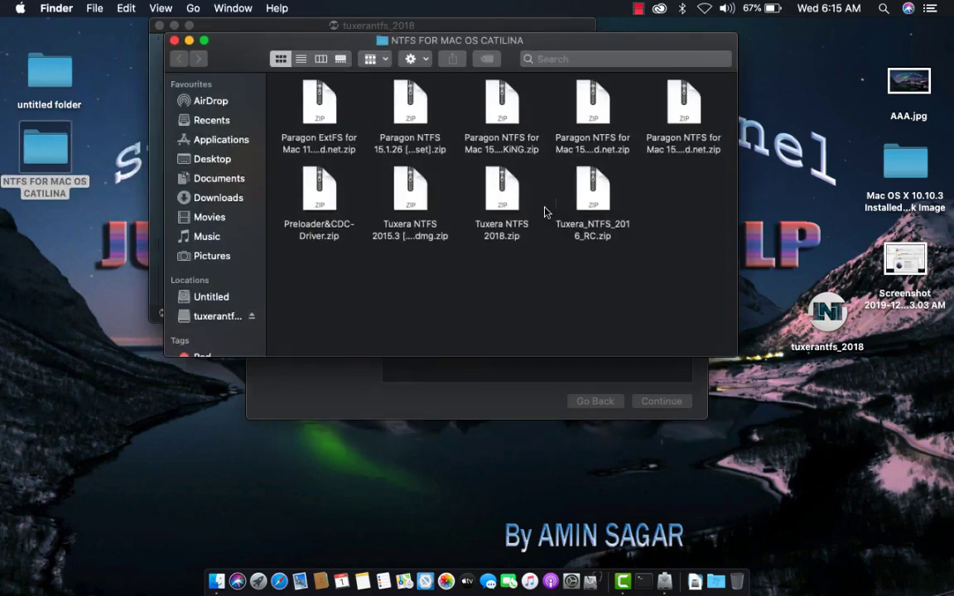
left_click_drag(716, 256, 480, 248)
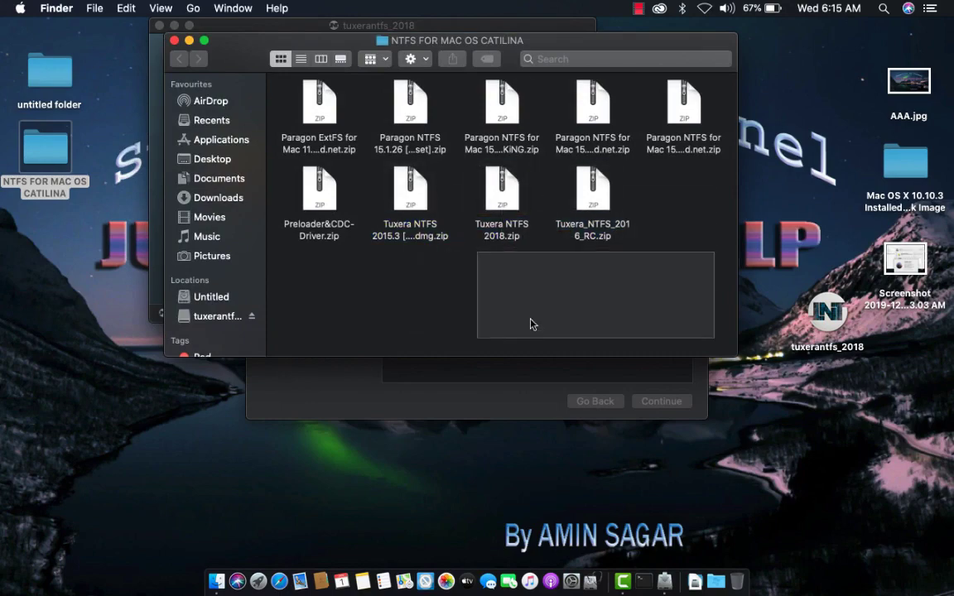
left_click(174, 41)
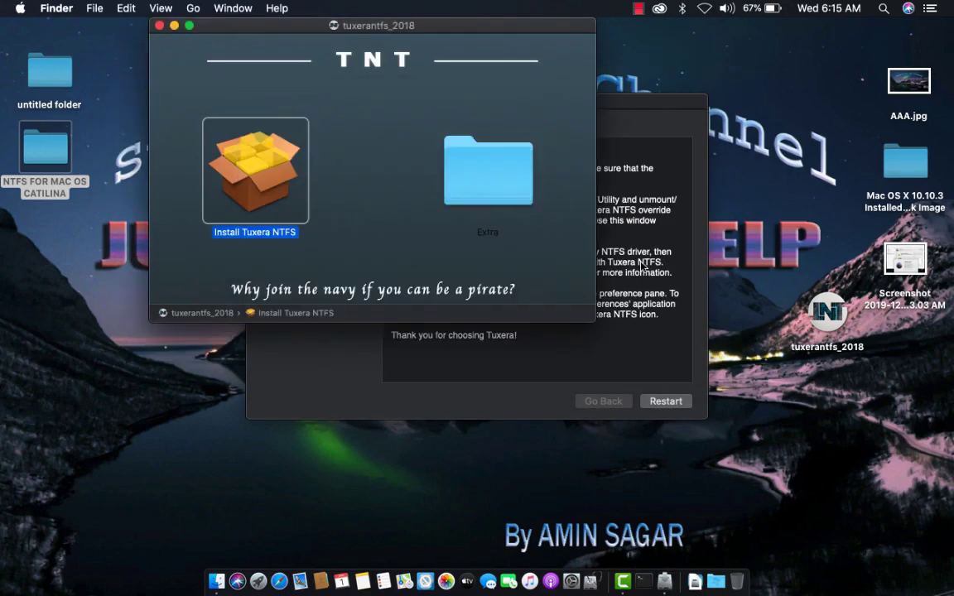
left_click(585, 368)
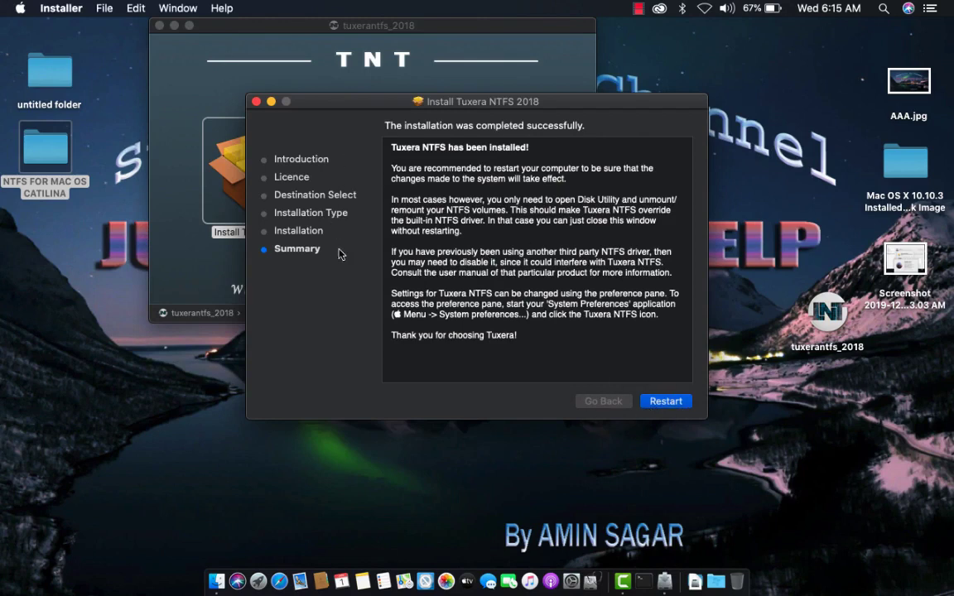
- Close the finished installer and run rhash from the disk image's Extra folder in Terminal
left_click(256, 101)
left_click(471, 180)
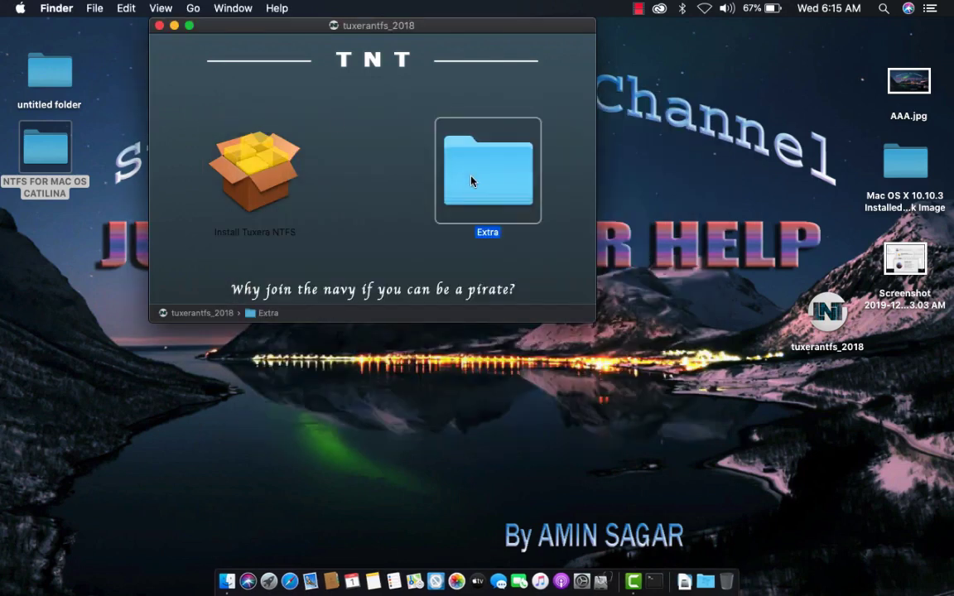
double_click(472, 180)
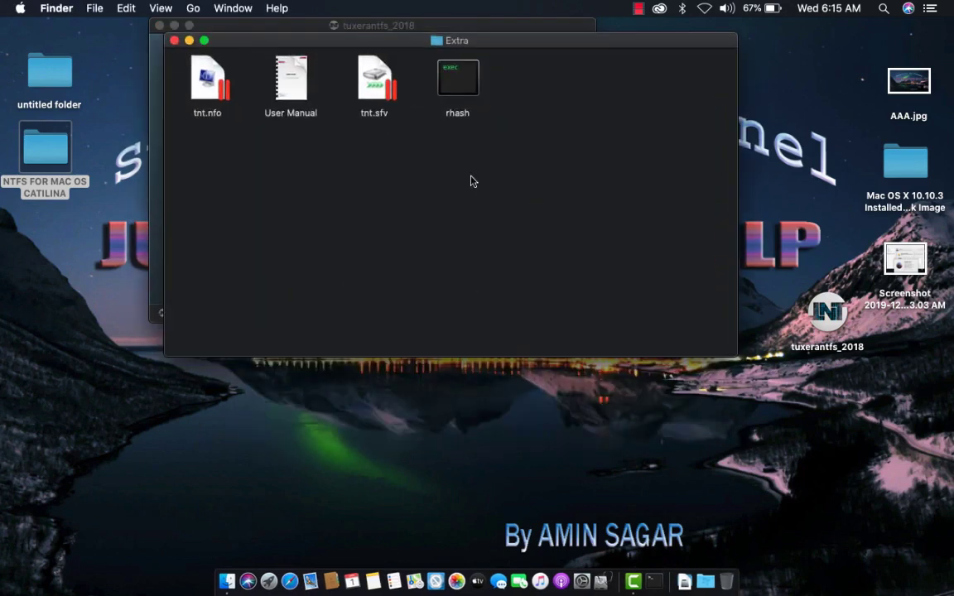
left_click(458, 93)
double_click(458, 93)
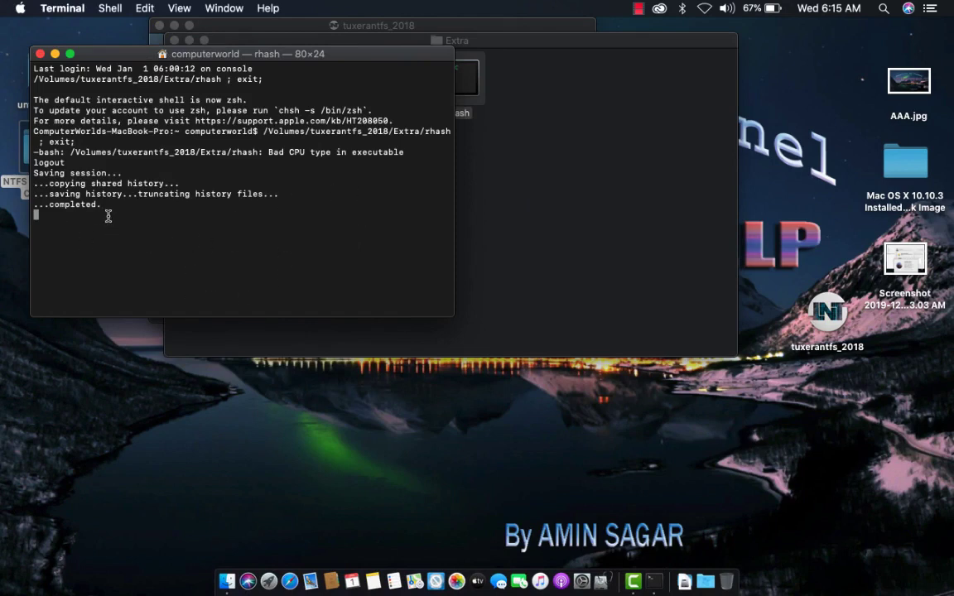
- Review rhash's 'Bad CPU type' output, then close Terminal and the Extra and disk image windows
left_click_drag(108, 216, 39, 41)
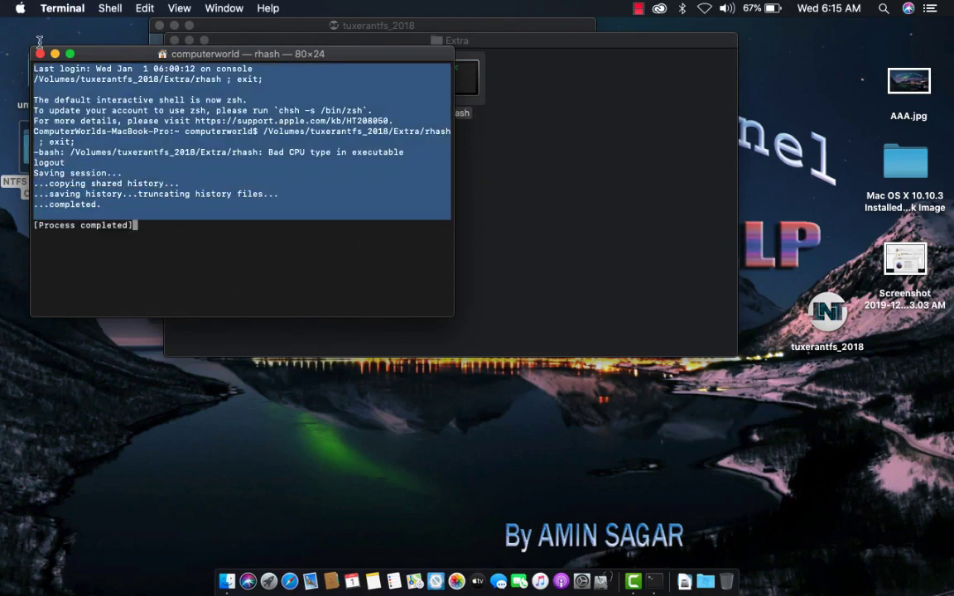
left_click(171, 230)
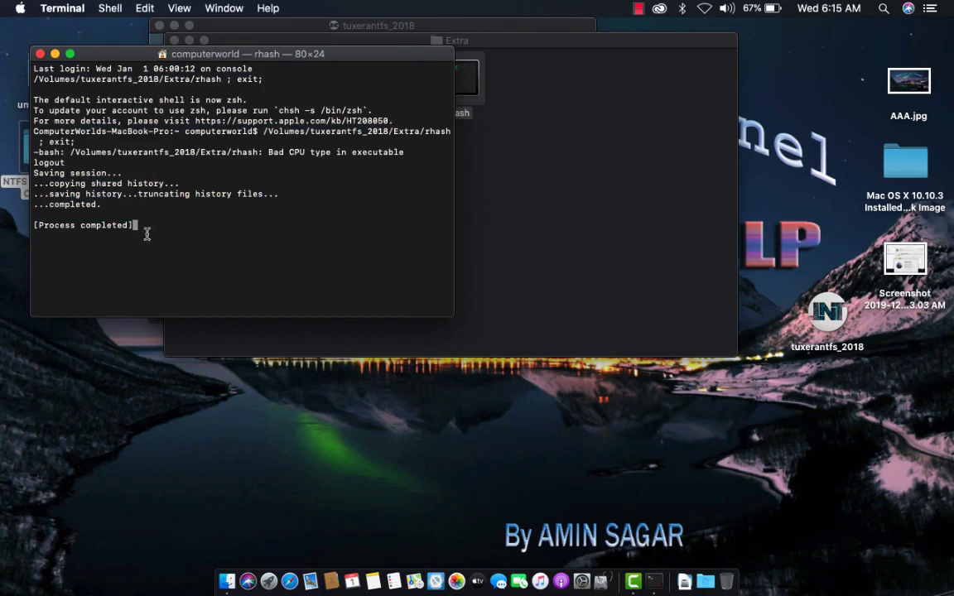
left_click_drag(124, 236, 32, 214)
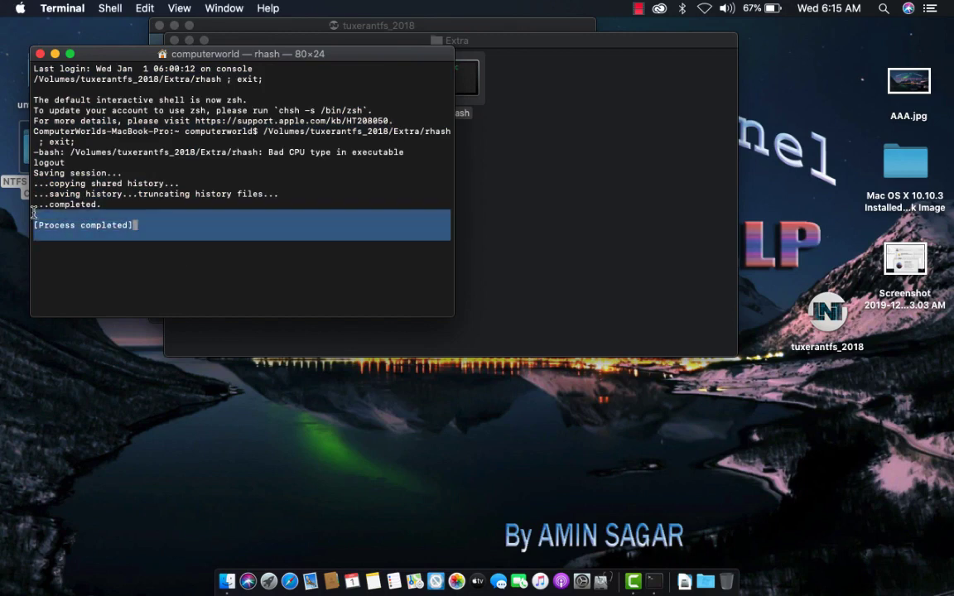
left_click(39, 55)
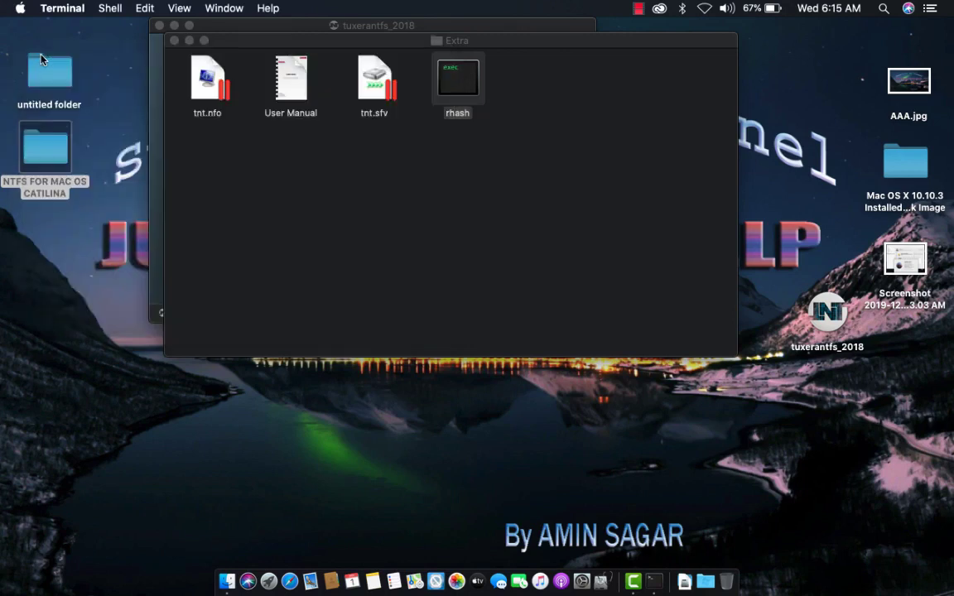
left_click(174, 40)
left_click(20, 8)
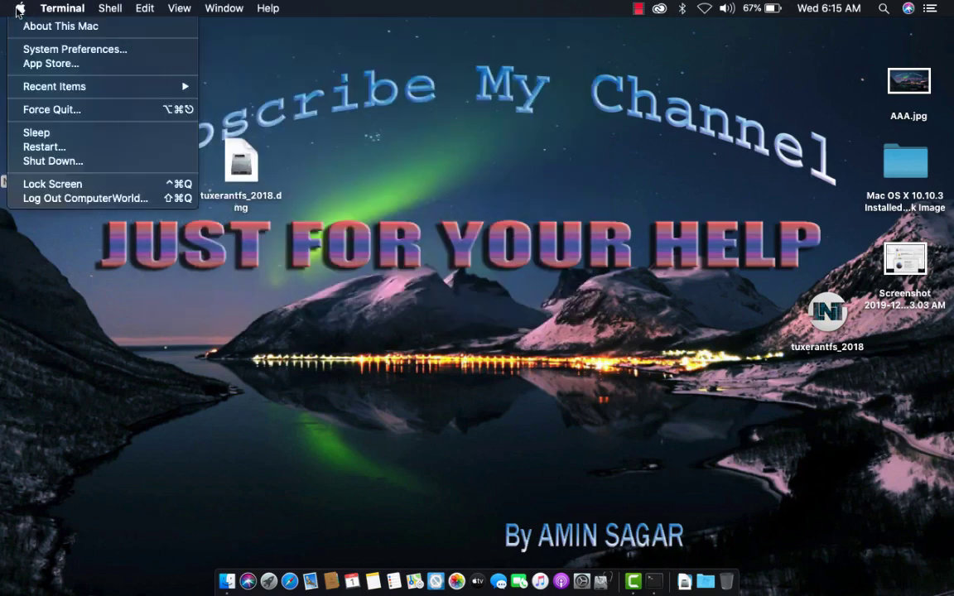
left_click(92, 50)
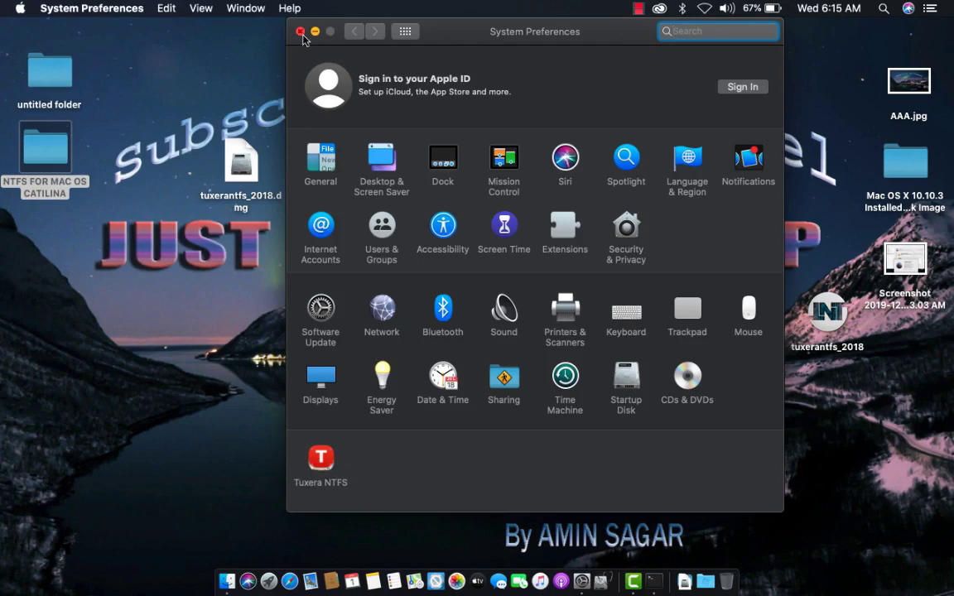
left_click(300, 32)
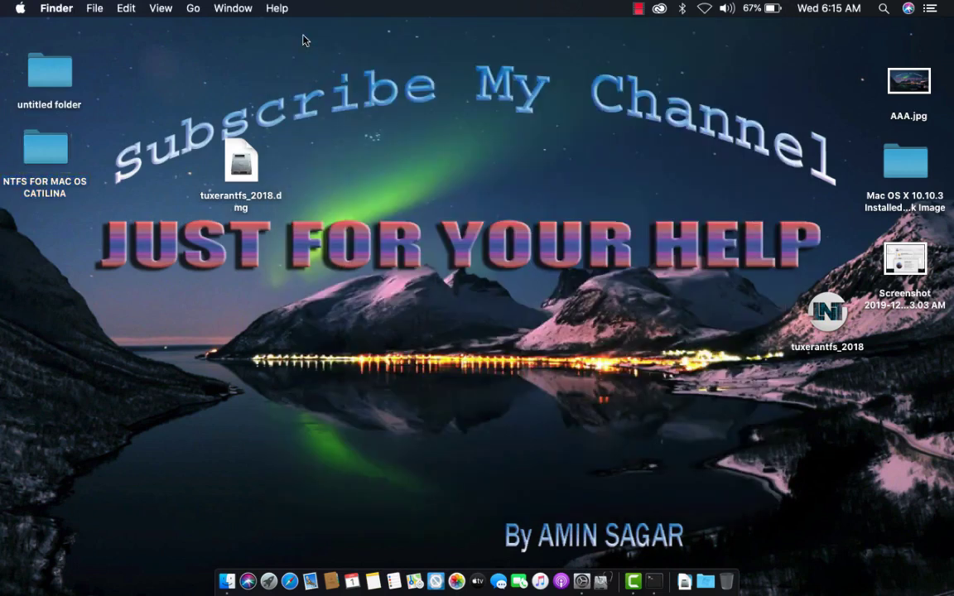
- In Disk Utility, show the 62.01 GB external USB drive's Windows NT File System (NTFS) details
left_click(601, 585)
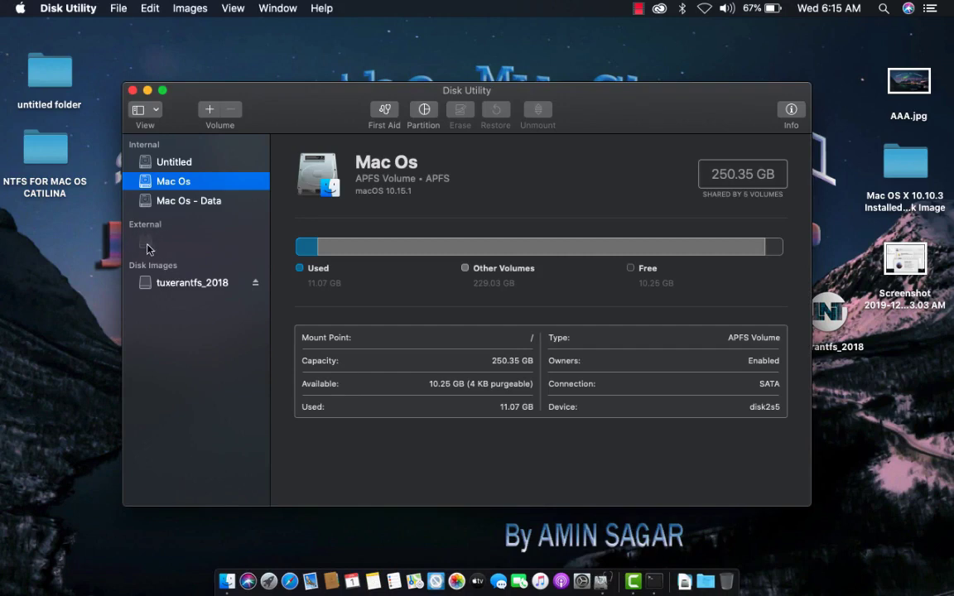
left_click(148, 243)
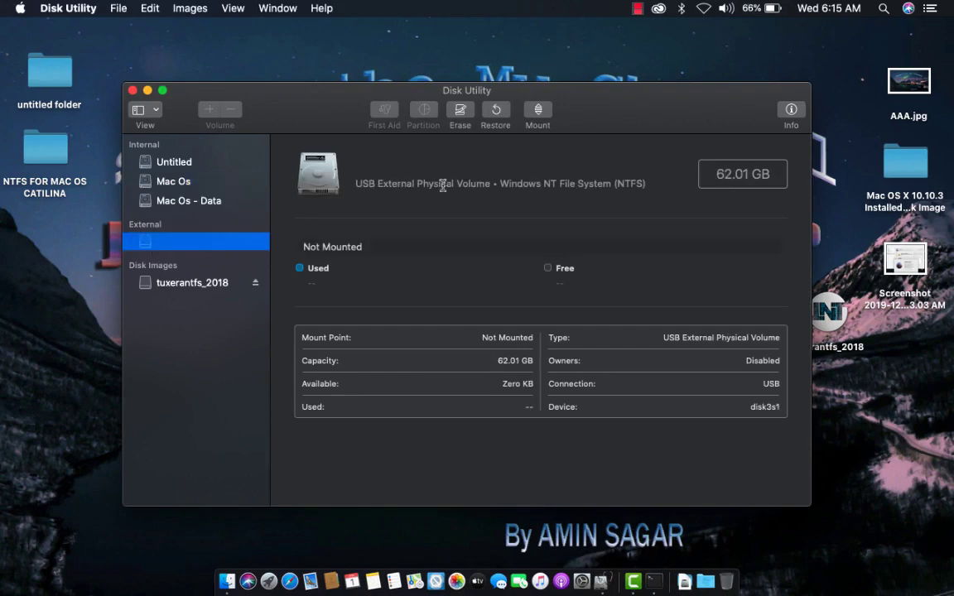
left_click_drag(500, 184, 662, 168)
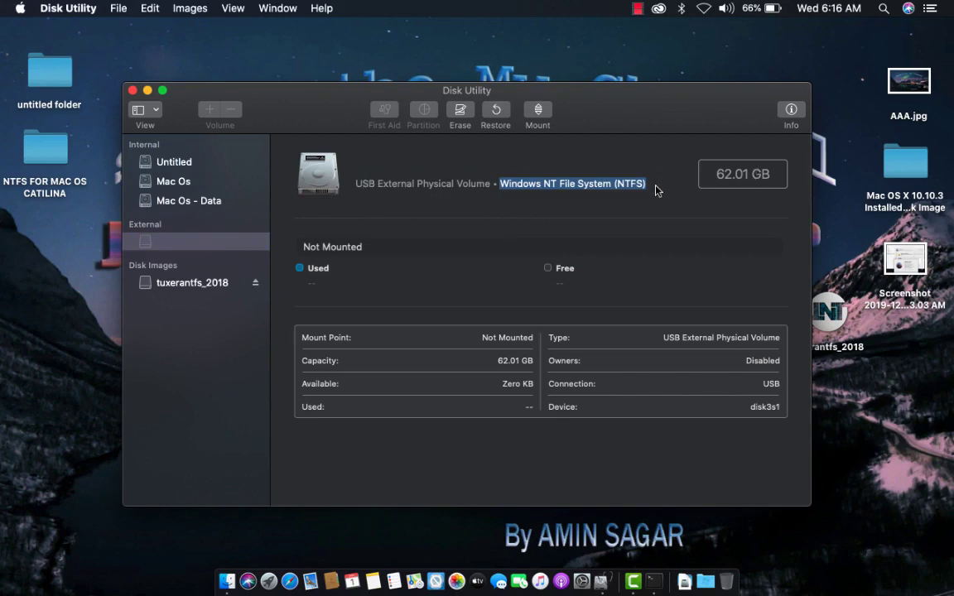
- Check the macOS Catalina version in About This Mac, then close it
left_click(21, 8)
left_click(56, 27)
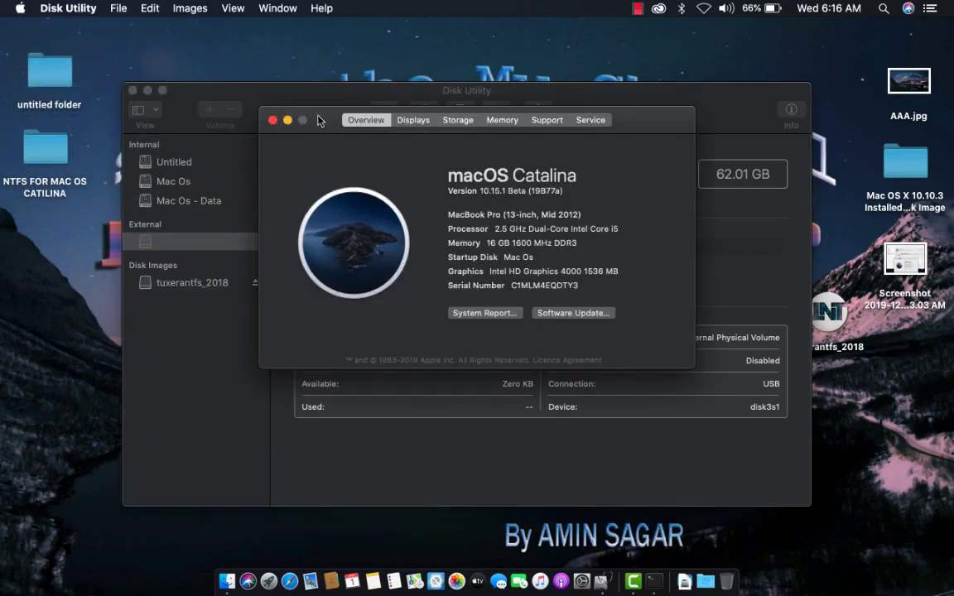
mouse_move(318, 122)
left_mouse_down()
mouse_move(607, 119)
mouse_move(515, 118)
left_mouse_up()
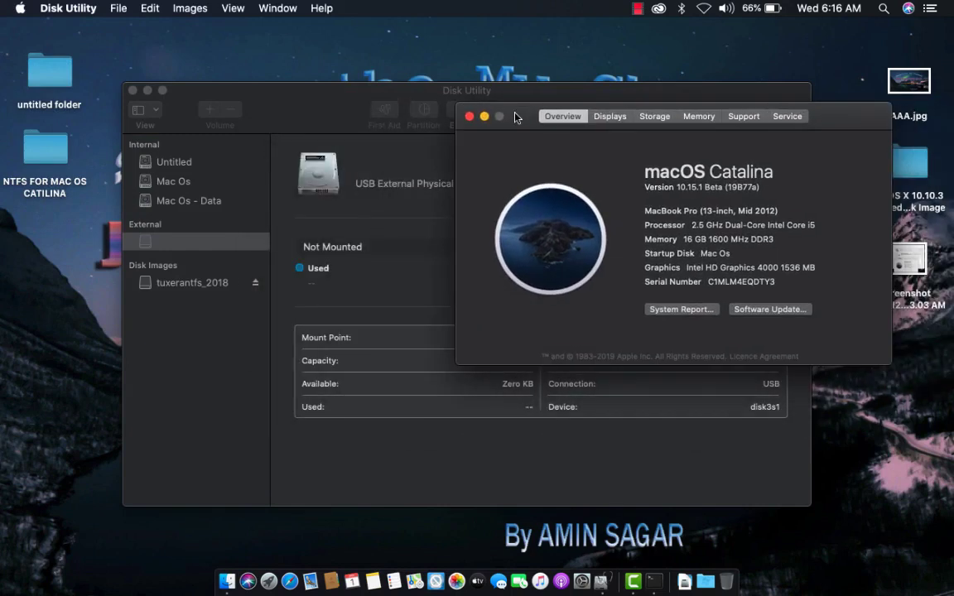
left_click(470, 117)
- Mount NTFS volume disk3s1 as Untitled 1 and dismiss Tuxera's 'Kernel extension needs approval' notice
right_click(210, 245)
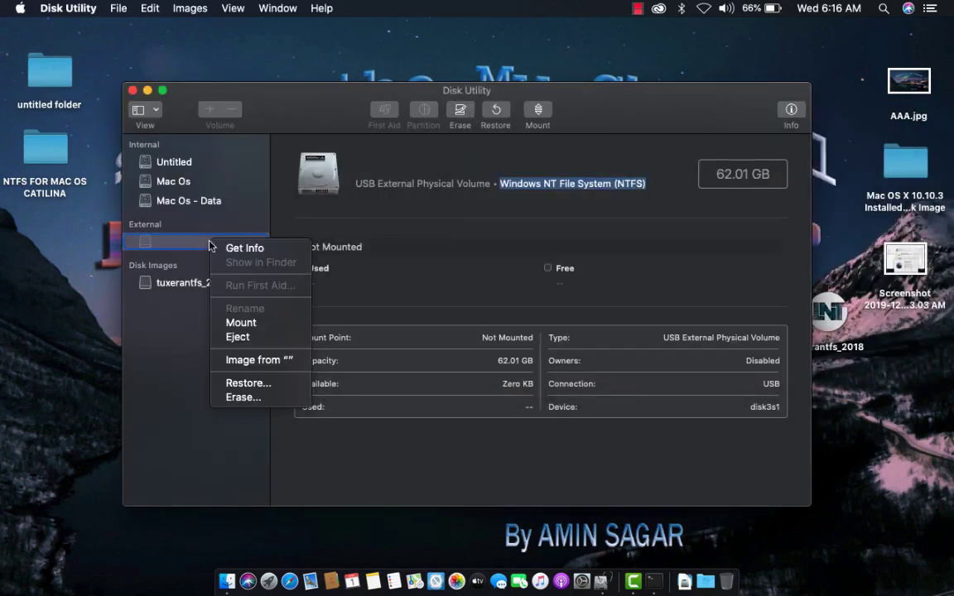
left_click(236, 321)
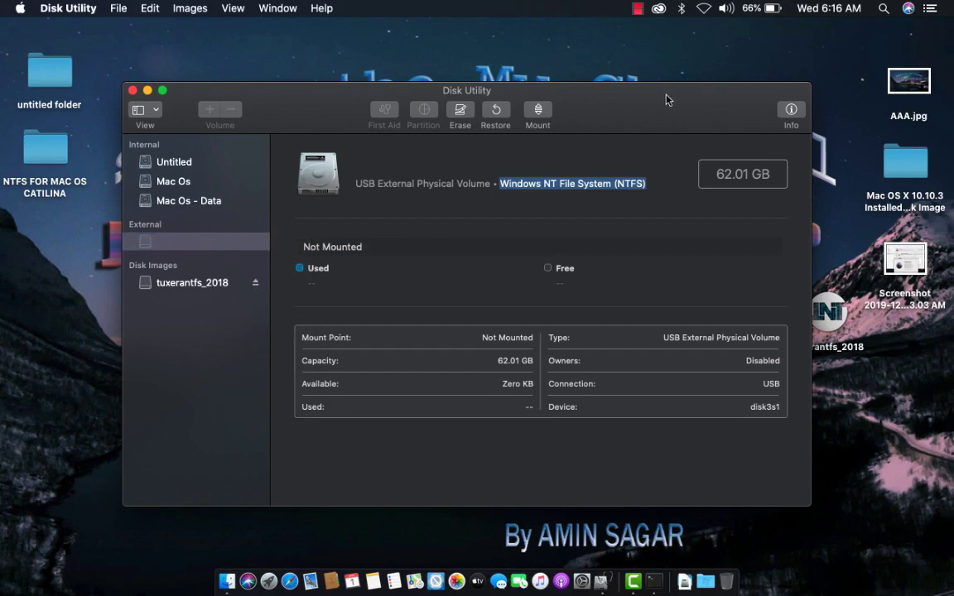
left_click_drag(654, 116, 605, 187)
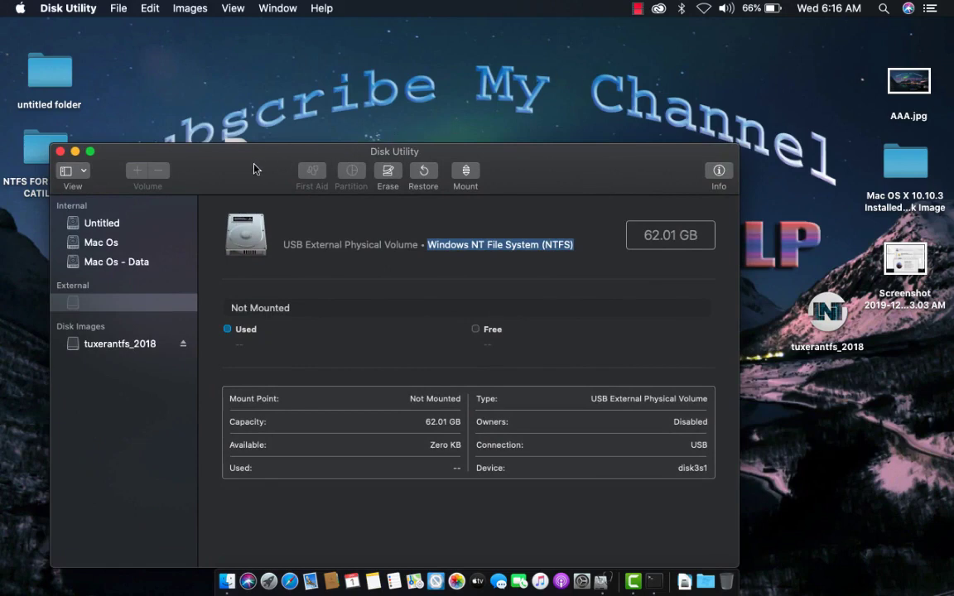
left_click_drag(256, 167, 326, 166)
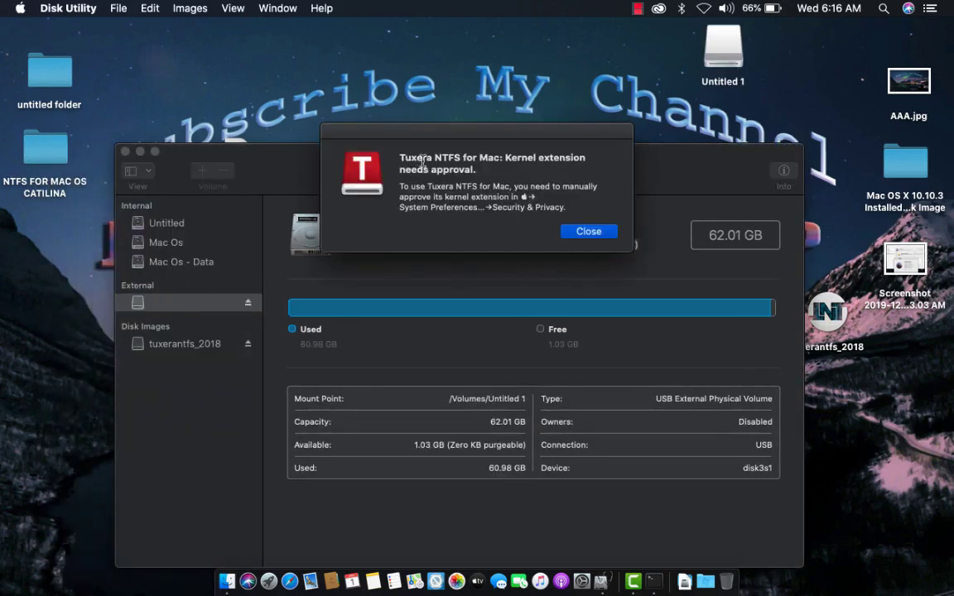
mouse_move(434, 157)
left_mouse_down()
mouse_move(548, 156)
mouse_move(530, 166)
left_mouse_up()
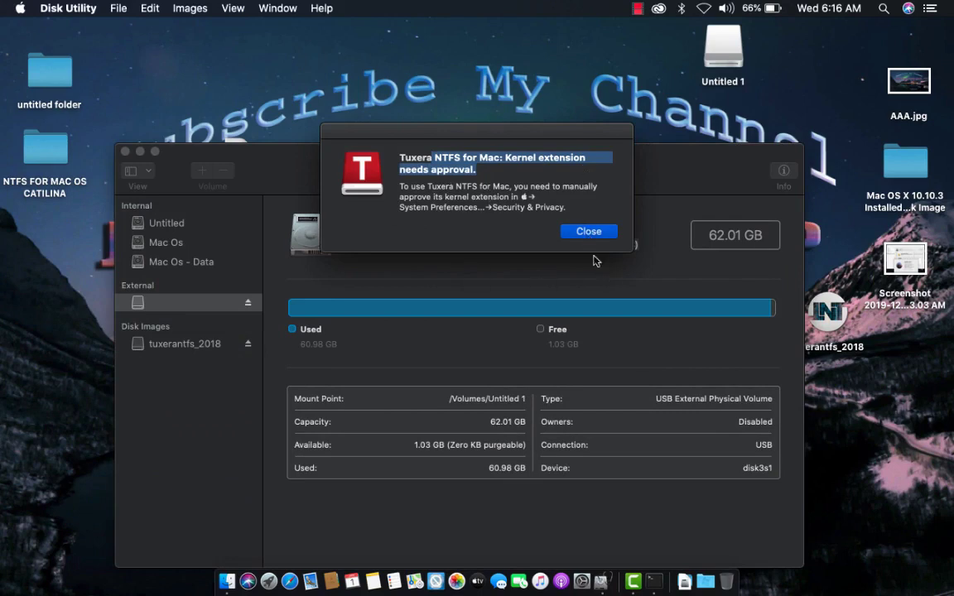
left_click(586, 233)
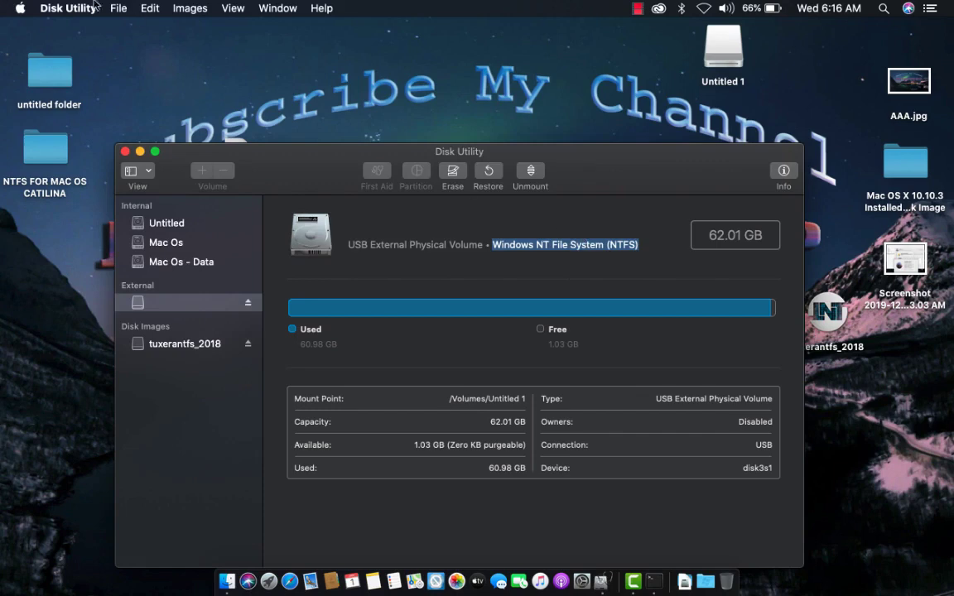
- Open Security & Privacy in System Preferences and unlock it with the administrator password
left_click(18, 10)
left_click(98, 50)
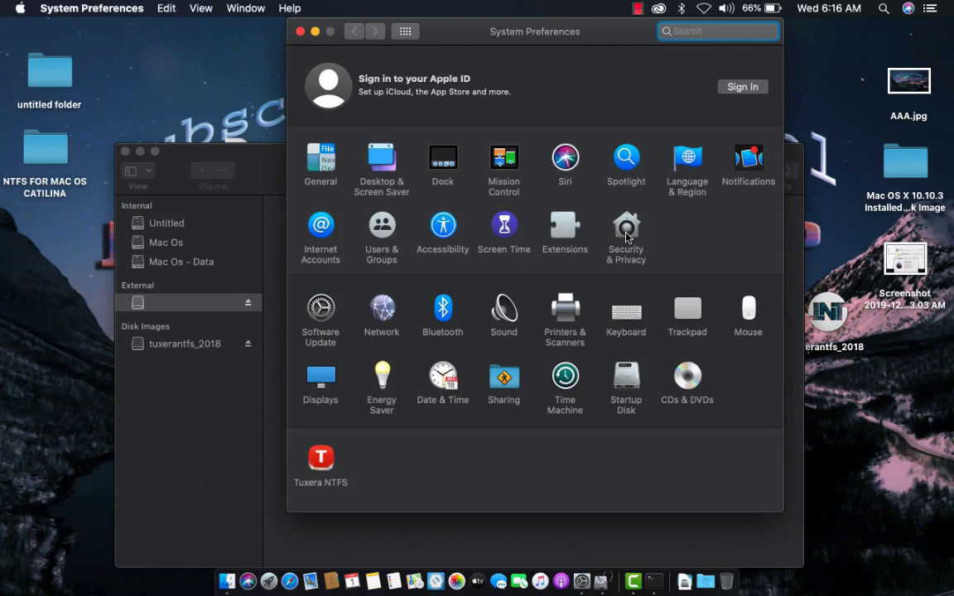
left_click(626, 234)
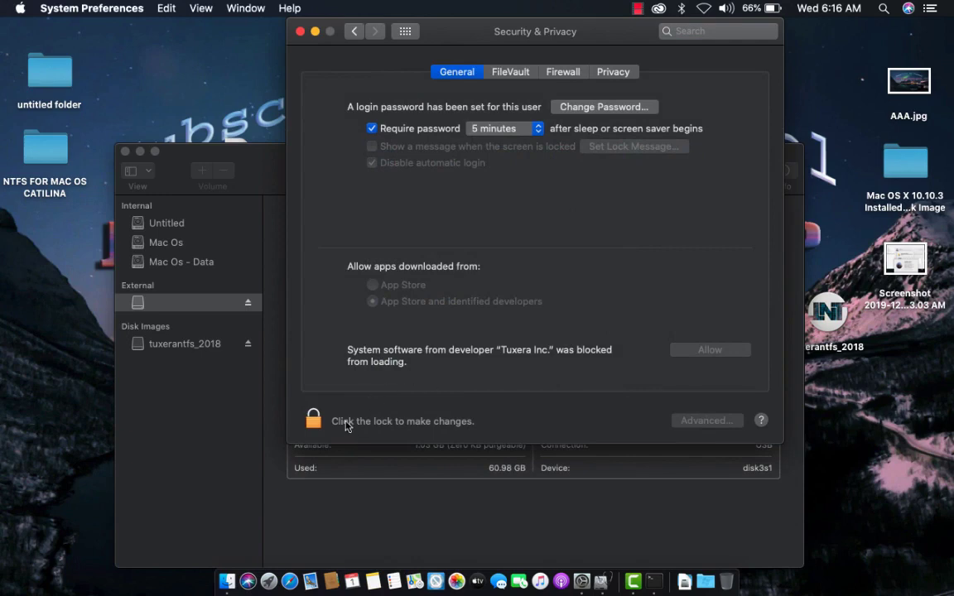
left_click(313, 420)
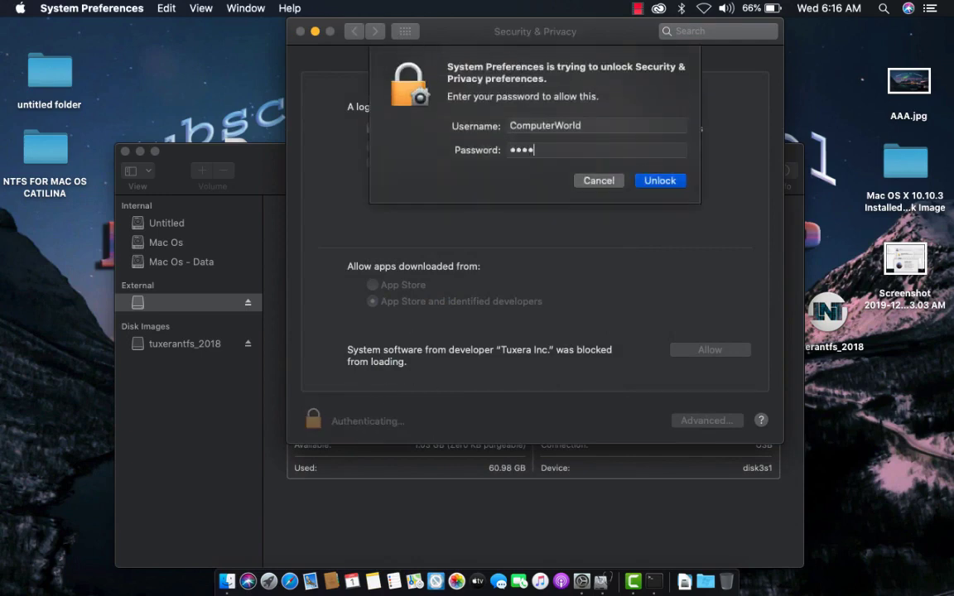
key("Return")
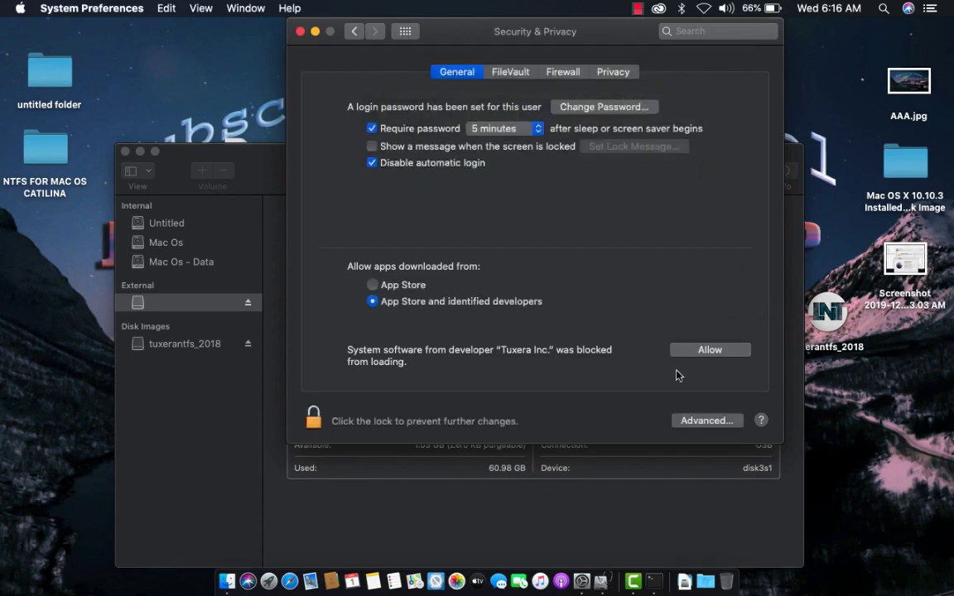
- Allow the blocked Tuxera Inc. system software, acknowledge the warning, relock and close System Preferences
left_click(708, 348)
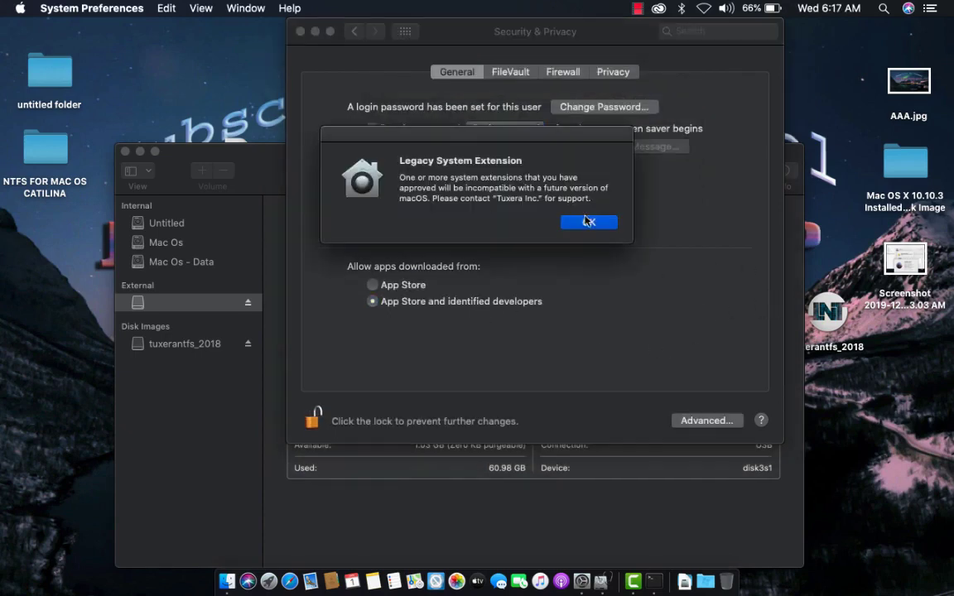
left_click(588, 222)
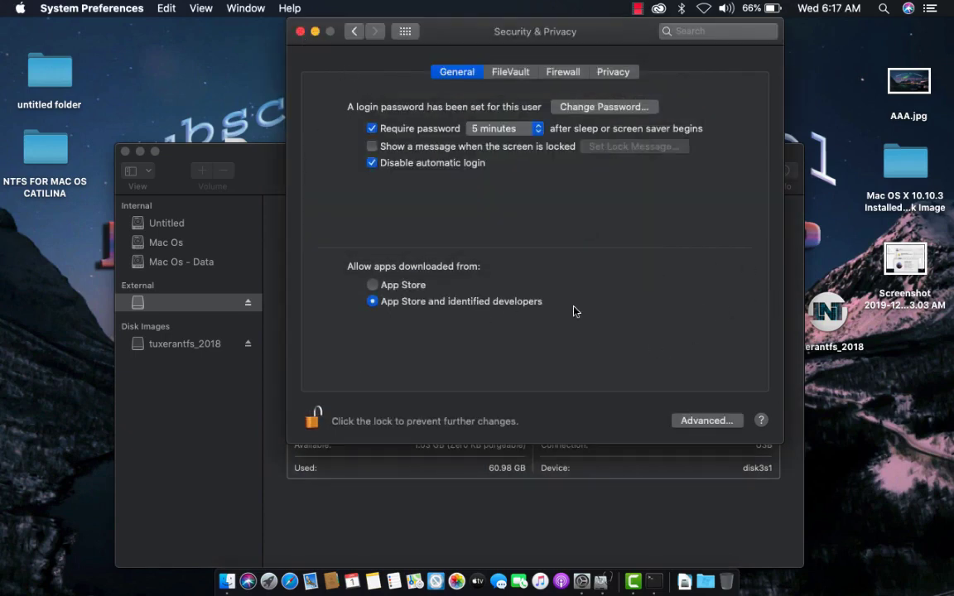
left_click(314, 417)
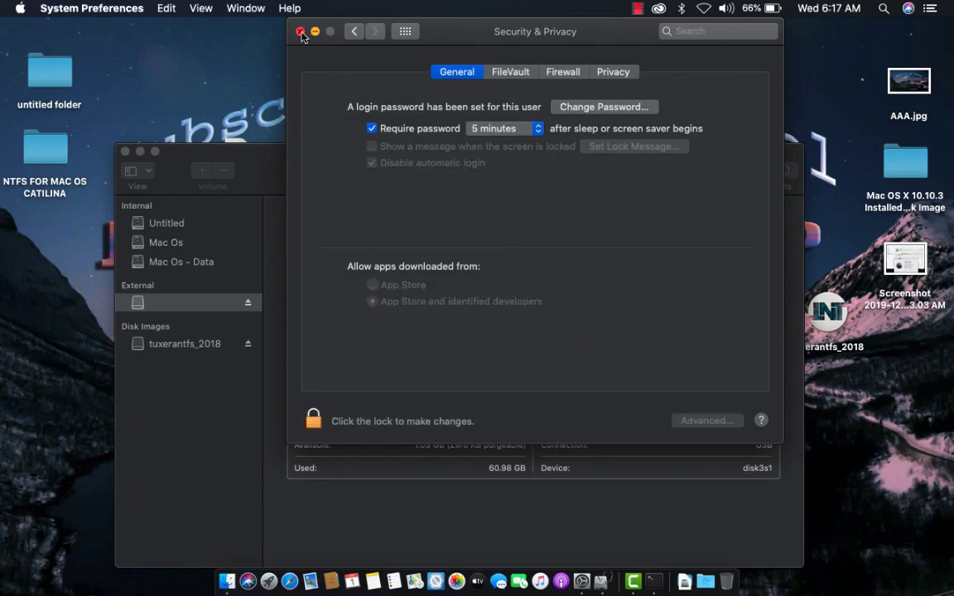
left_click(300, 32)
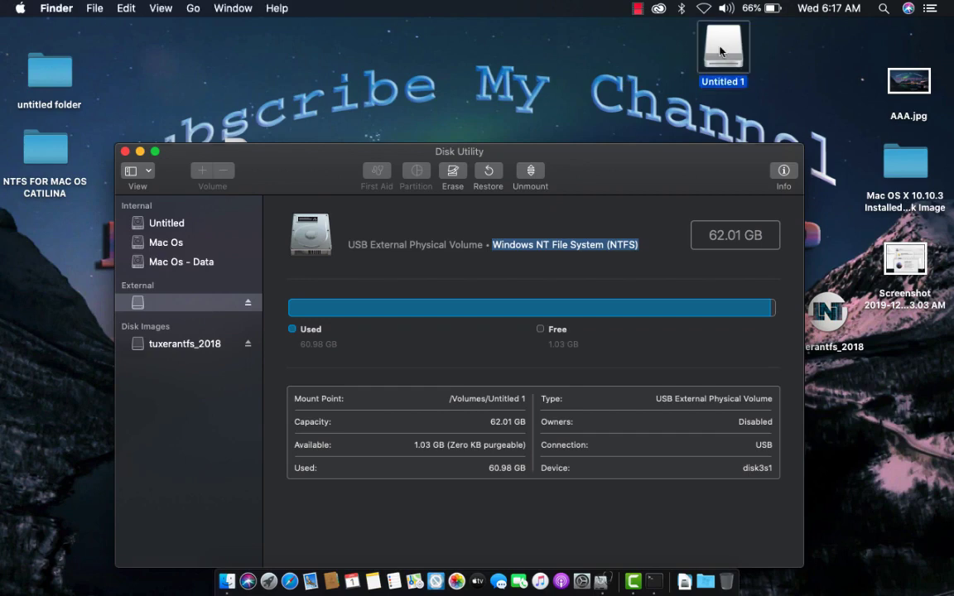
- Browse the Untitled 1 drive's files, then close its window and Disk Utility
double_click(723, 49)
scroll(394, 231, "down", 10)
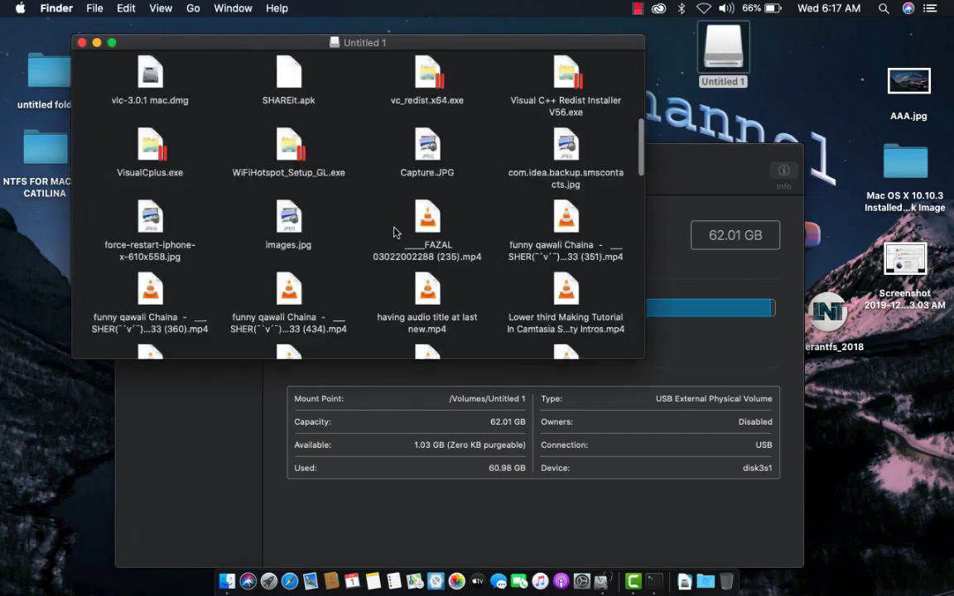
scroll(394, 232, "up", 10)
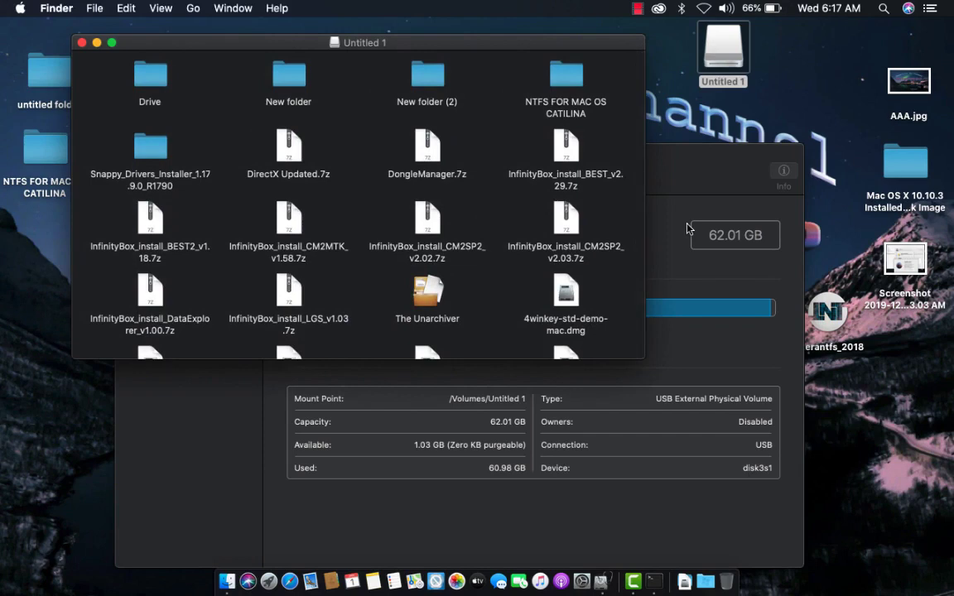
left_click(565, 79)
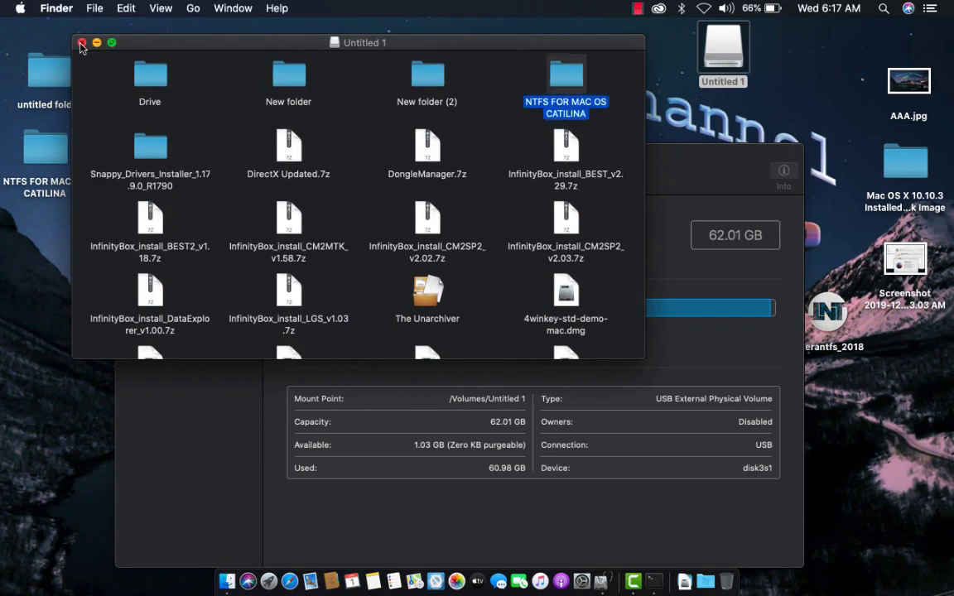
left_click(81, 43)
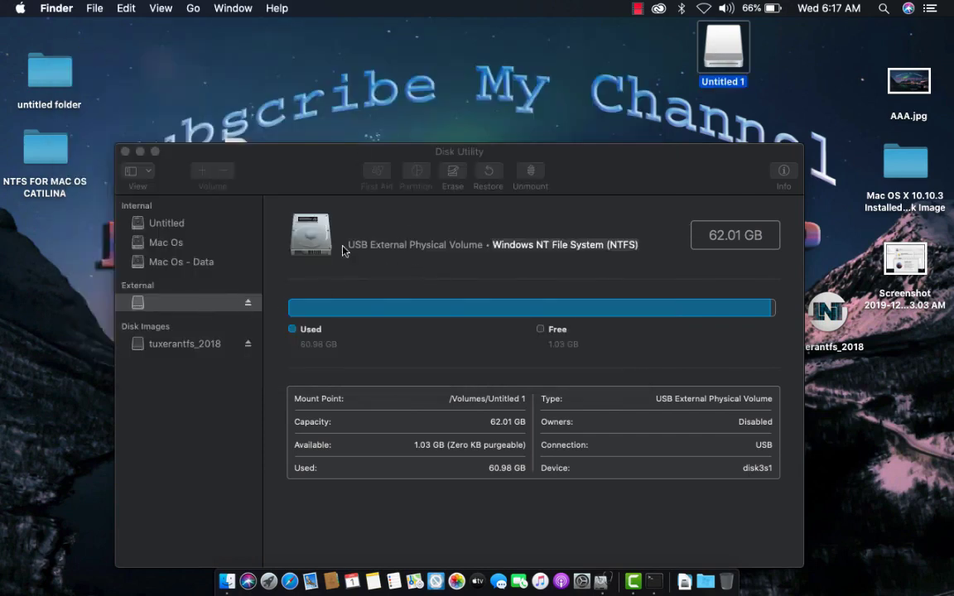
left_click(125, 152)
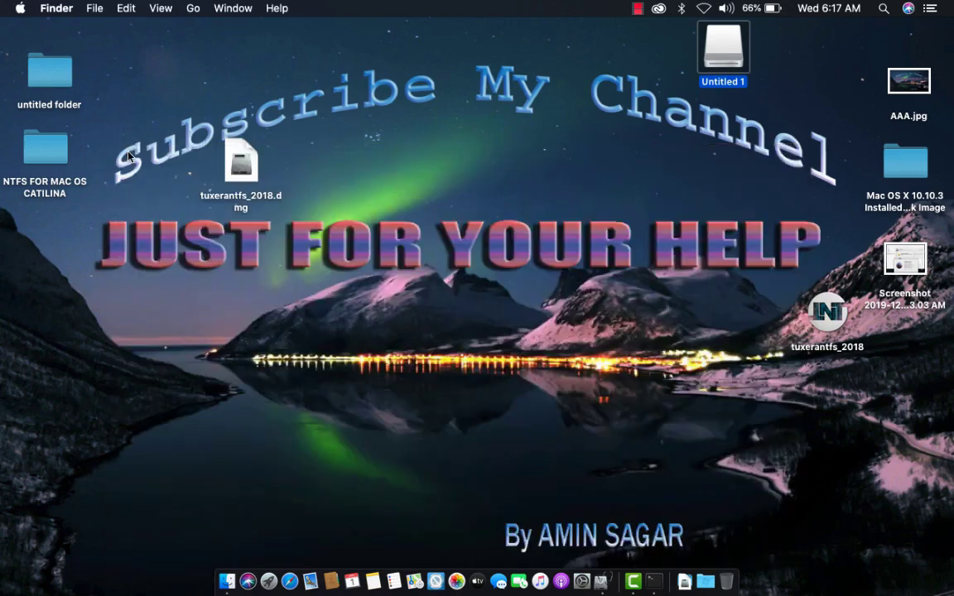
- Scroll through Untitled 1's contents again, close it, and eject the drive with Cmd+E
double_click(734, 52)
scroll(463, 166, "down", 2)
scroll(417, 207, "down", 10)
scroll(417, 207, "up", 10)
scroll(418, 207, "down", 10)
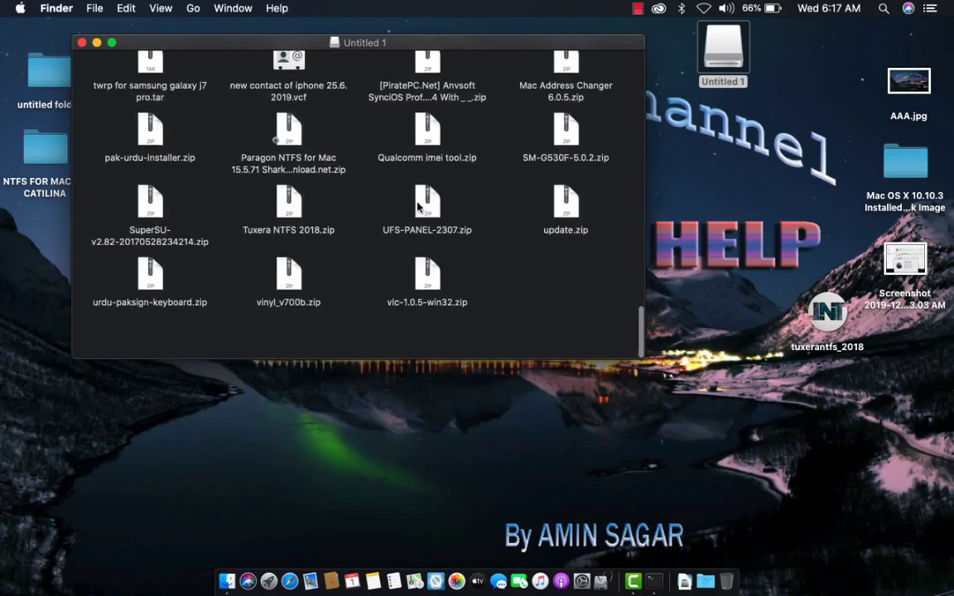
left_click(82, 42)
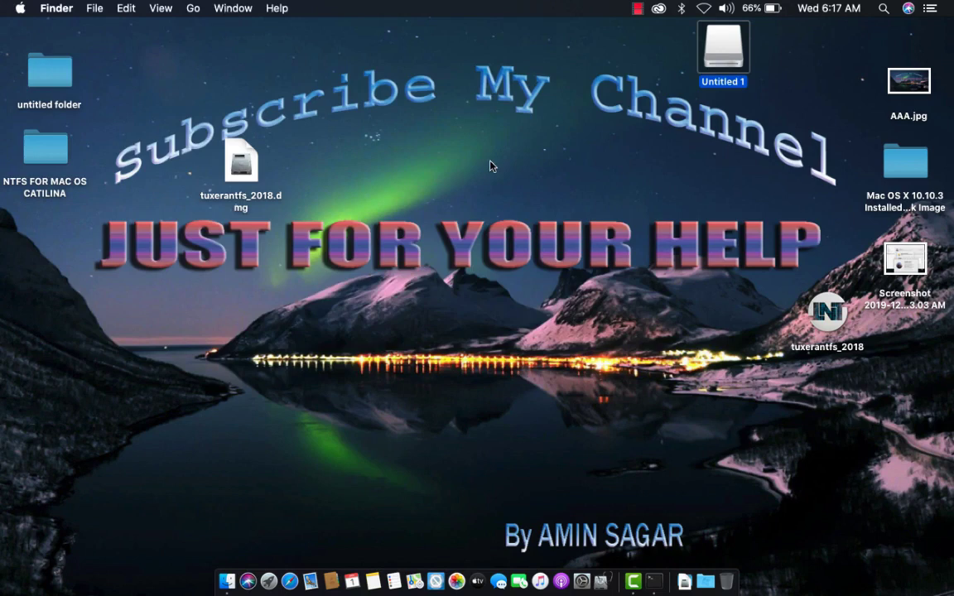
key("super+e")
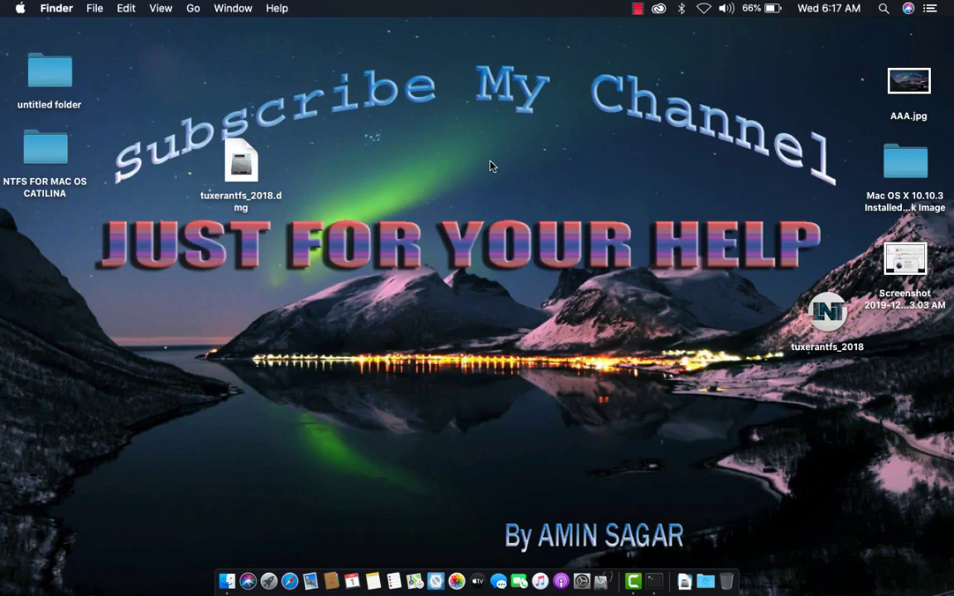
- In Disk Utility, view the 2 TB Transcend drive mounted at /Volumes/Transcend as Tuxera NTFS
left_click(603, 572)
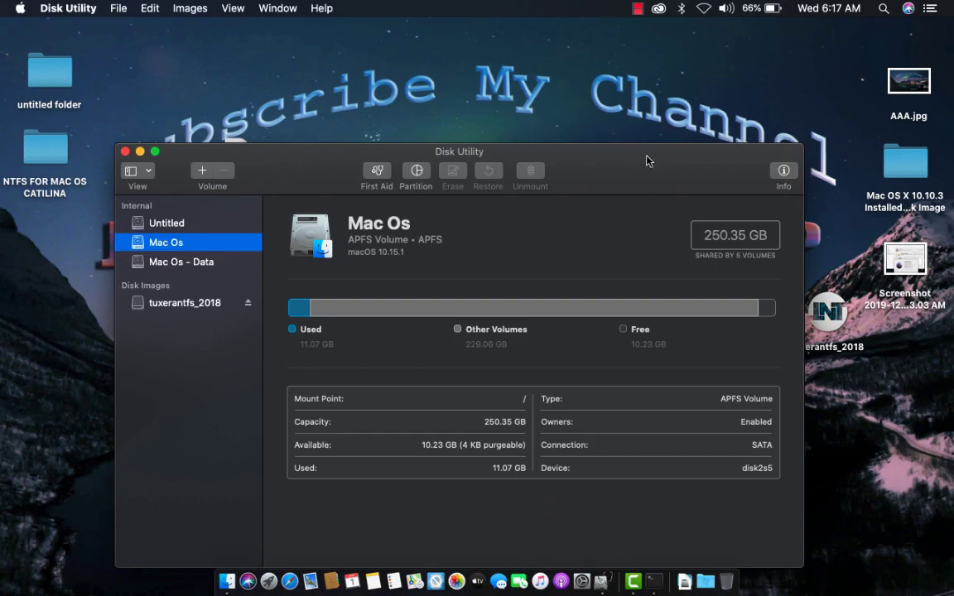
left_click_drag(648, 159, 582, 232)
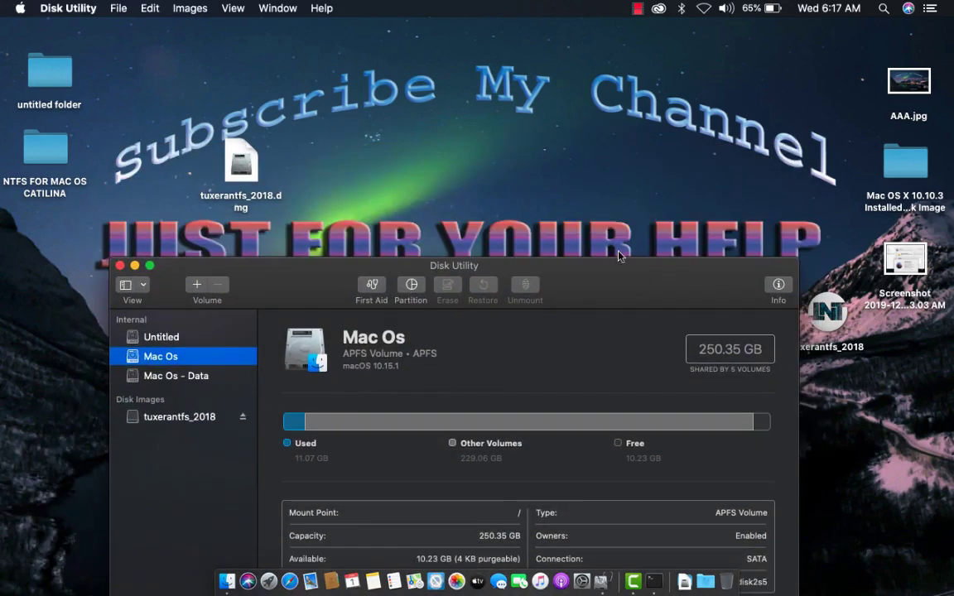
left_click_drag(236, 163, 160, 68)
mouse_move(627, 276)
left_mouse_down()
mouse_move(641, 125)
mouse_move(532, 372)
mouse_move(711, 165)
mouse_move(697, 150)
mouse_move(661, 264)
mouse_move(622, 251)
mouse_move(653, 181)
left_mouse_up()
left_click(210, 327)
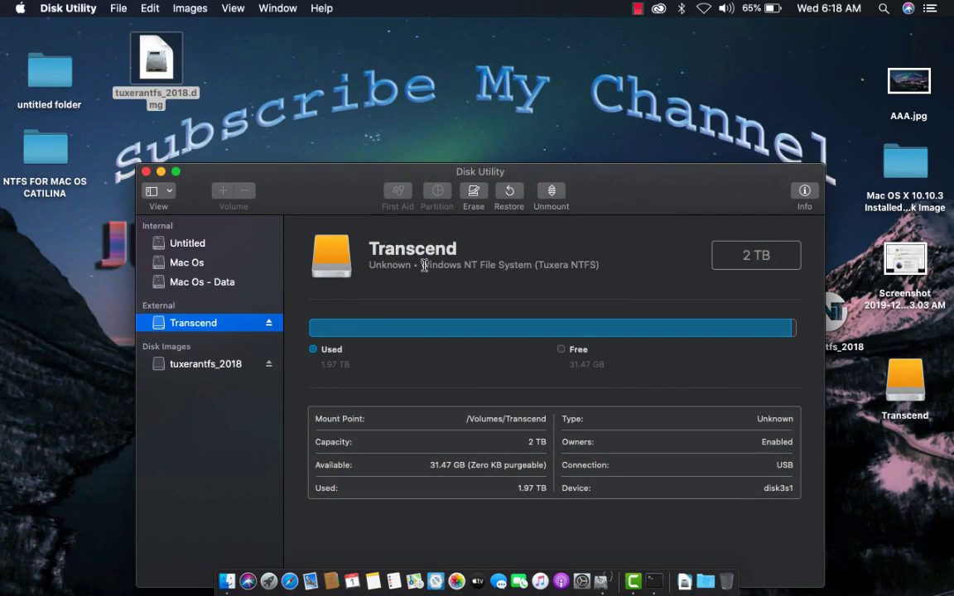
left_click_drag(421, 265, 602, 274)
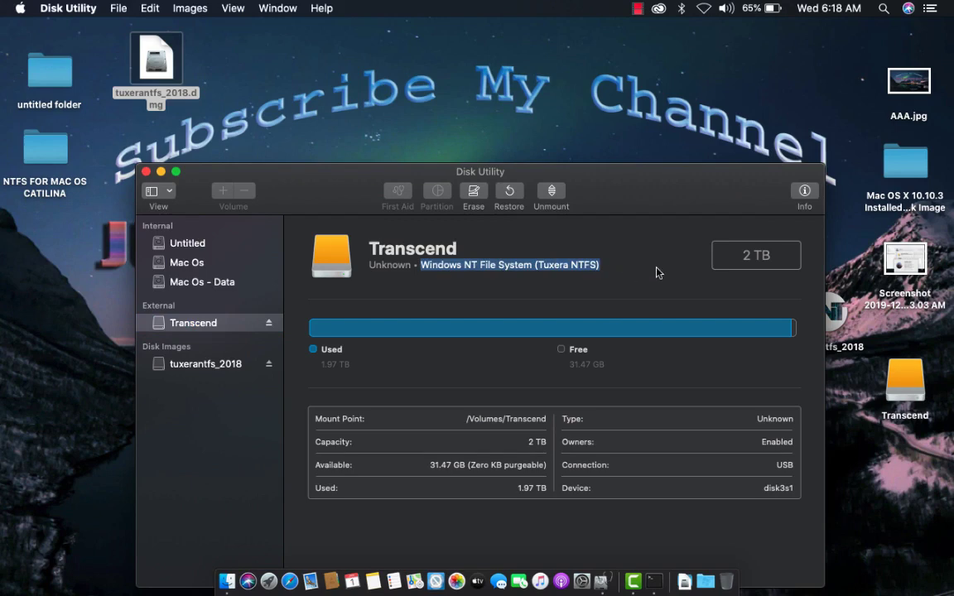
- Open the Transcend drive from the desktop to view its folders, then close it
left_click(907, 396)
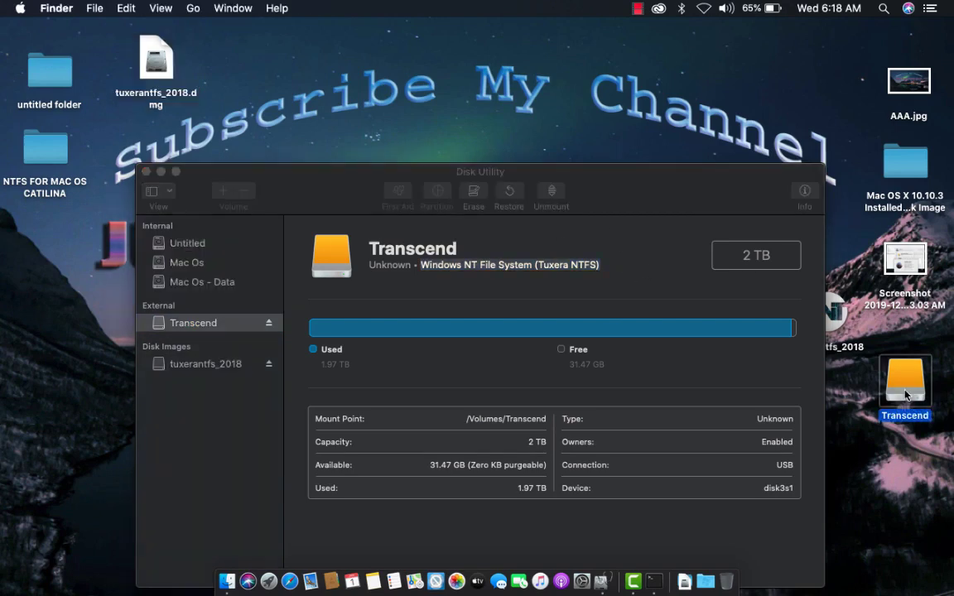
double_click(907, 396)
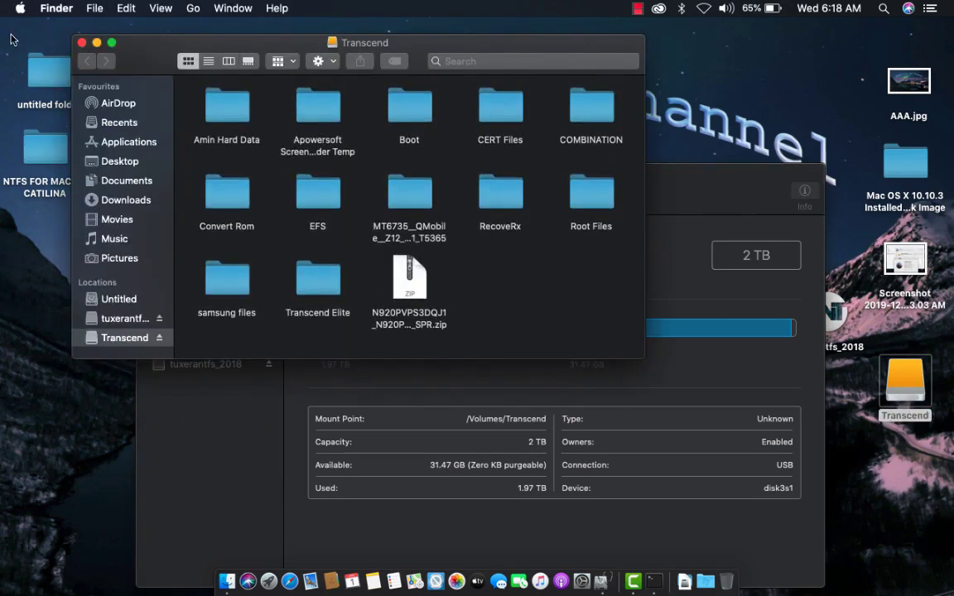
left_click(81, 42)
- Eject the tuxerantfs_2018 disk image in Disk Utility and close Disk Utility
left_click_drag(290, 168, 348, 84)
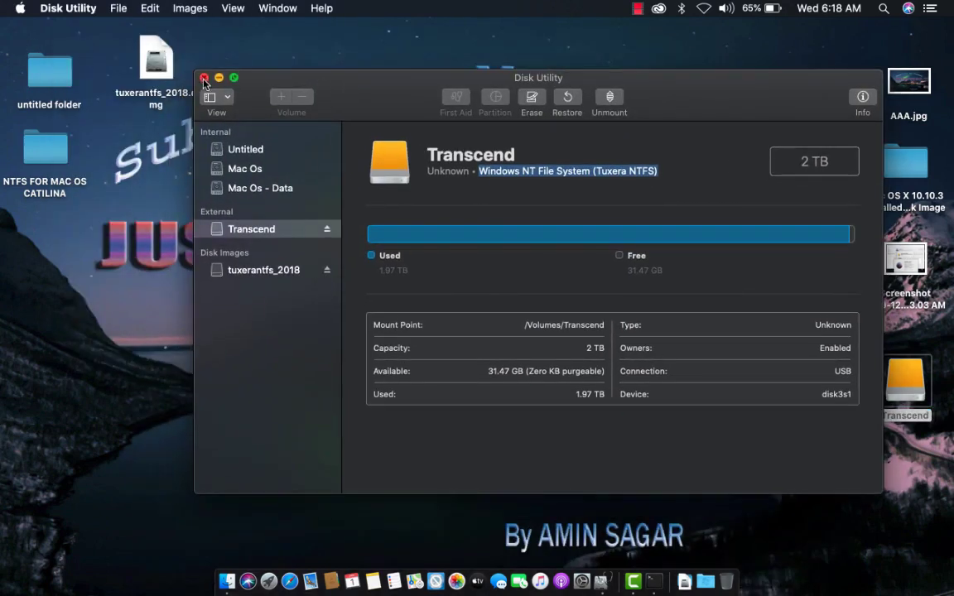
left_click(327, 270)
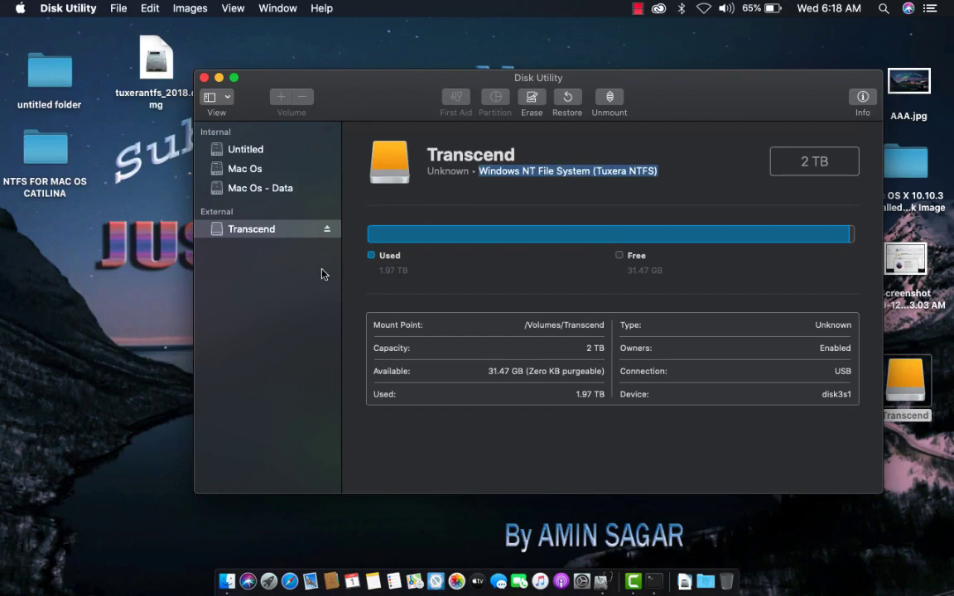
left_click(205, 78)
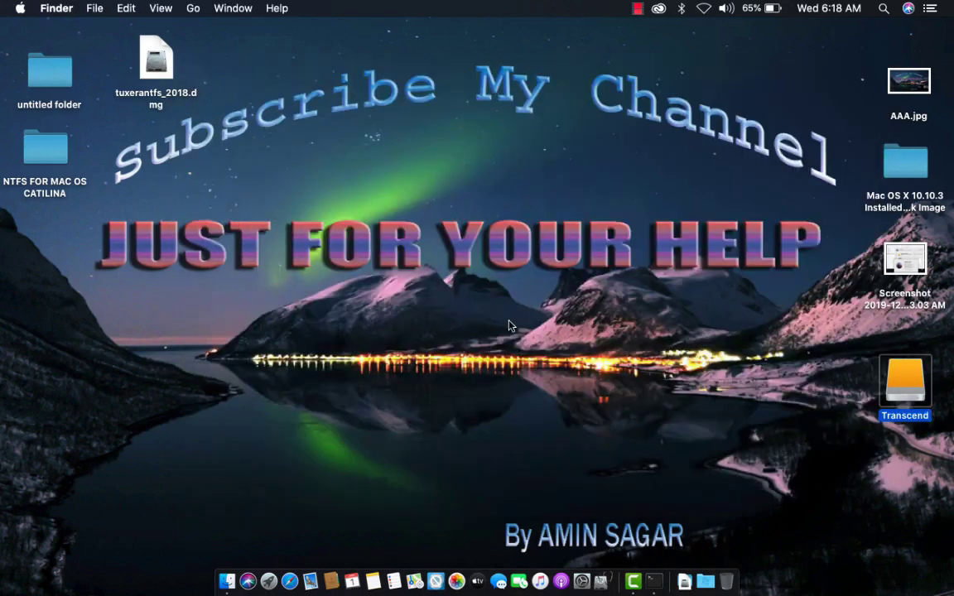